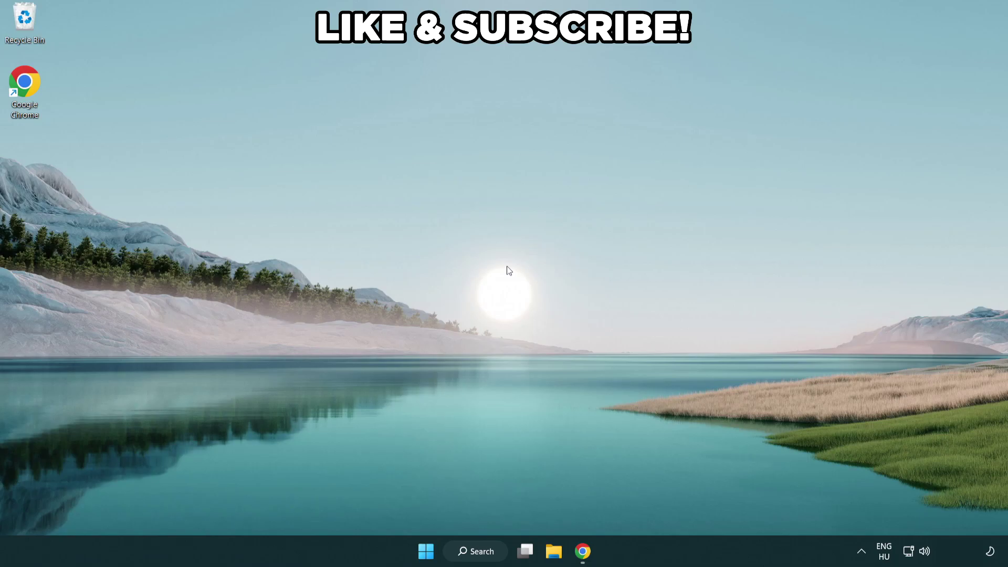
Search Windows for 'edit power plan' and open the Edit power plan Control Panel entry.
left_click(484, 554)
type("e")
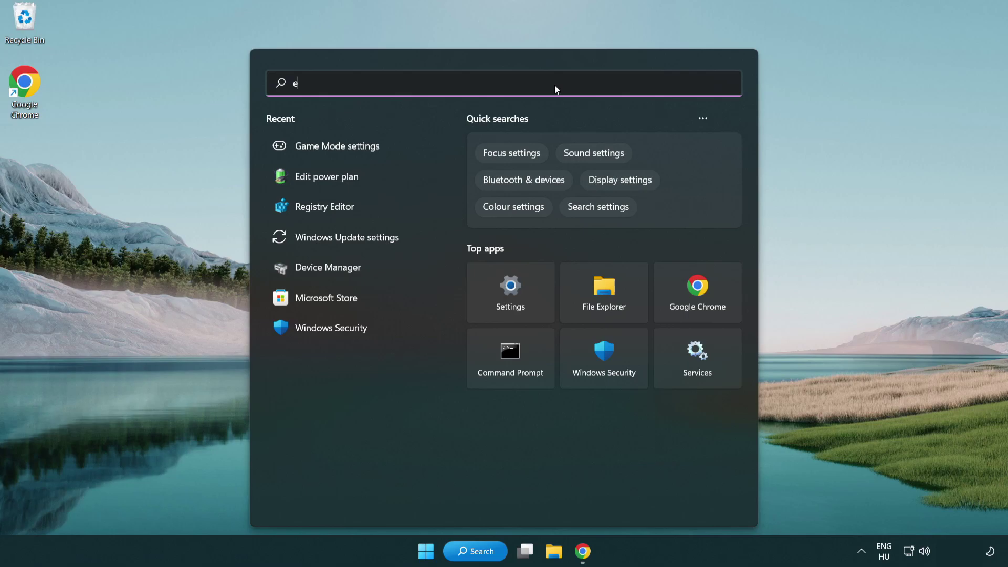
type("dit power plan")
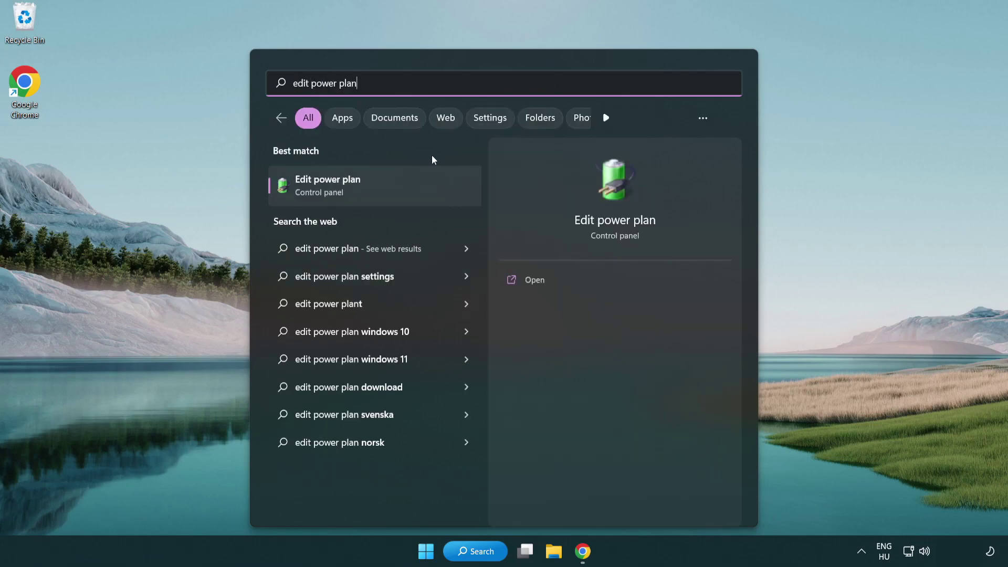
left_click(381, 191)
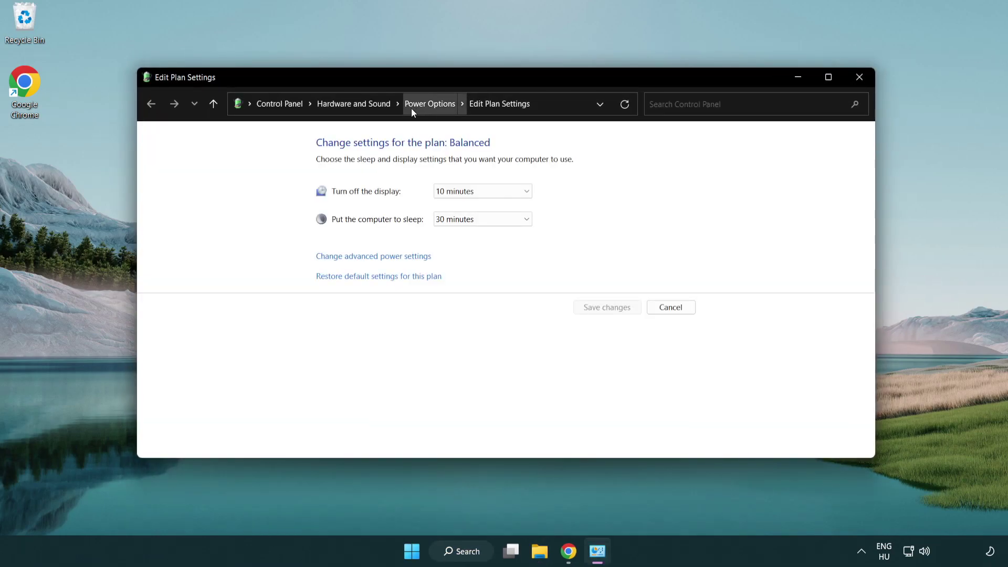
Switch the active power plan from Balanced to High performance and close Power Options.
left_click(439, 105)
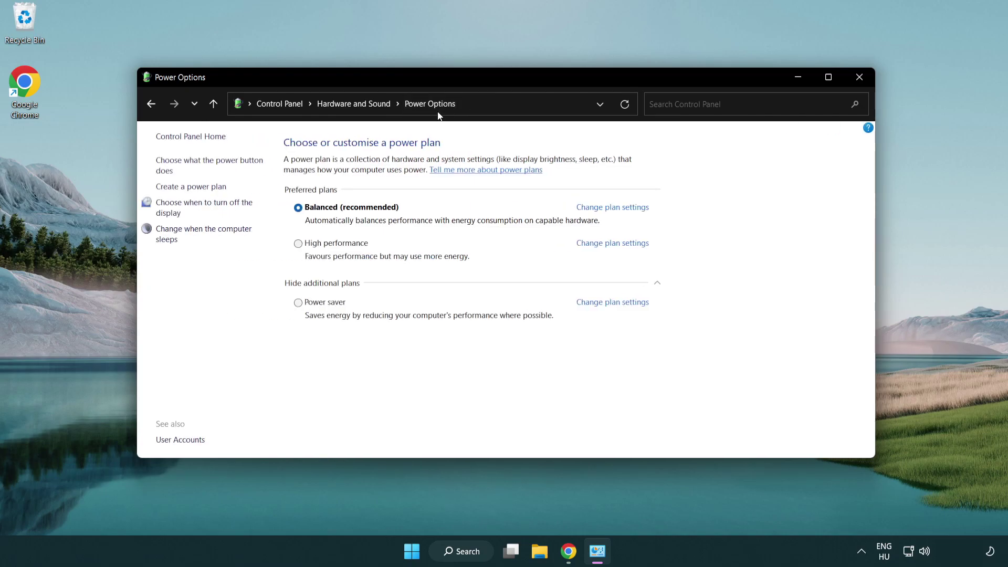
left_click(299, 244)
left_click(858, 78)
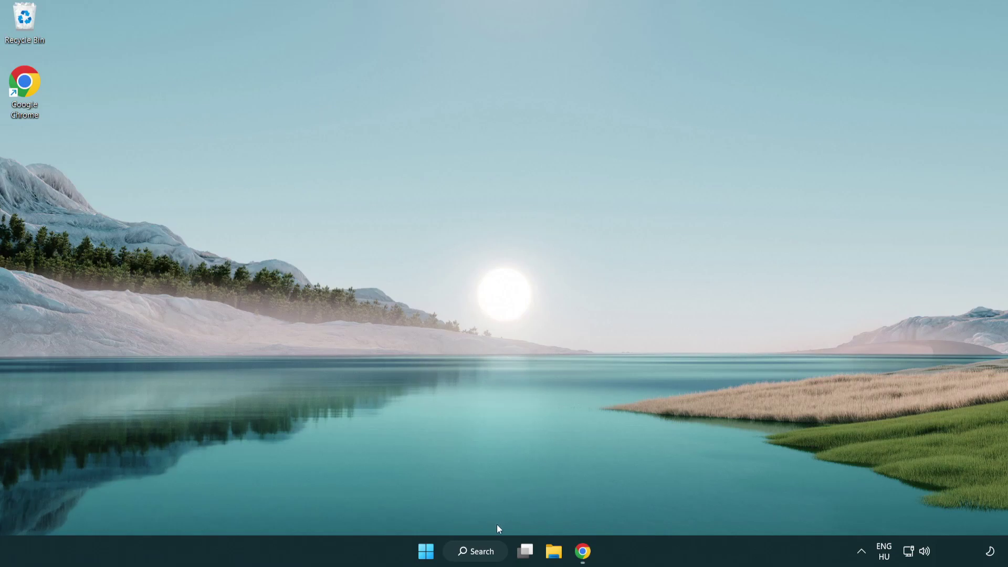
Launch Device Manager from a 'device manager' search and reposition its window.
left_click(491, 551)
type("d")
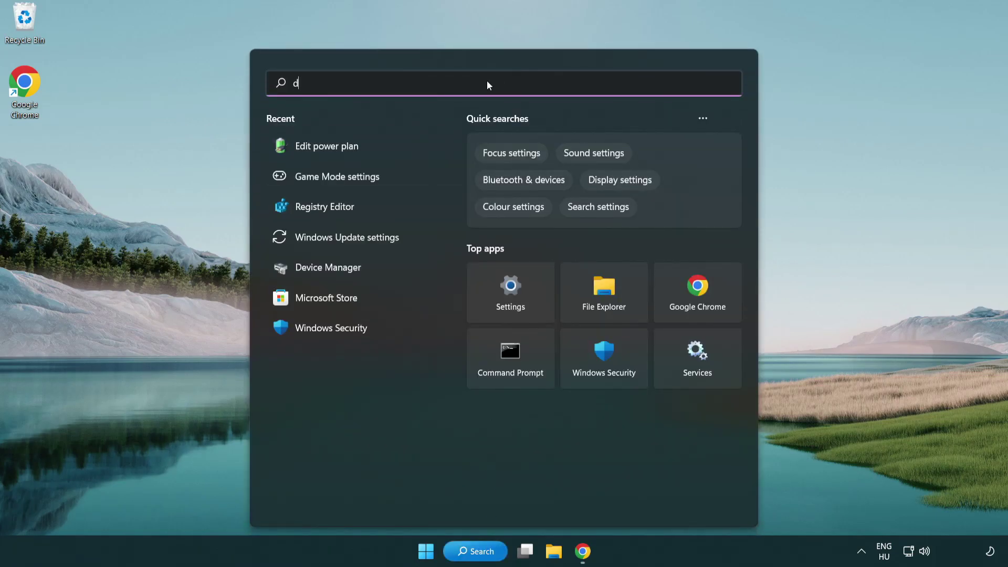
type("evice manager")
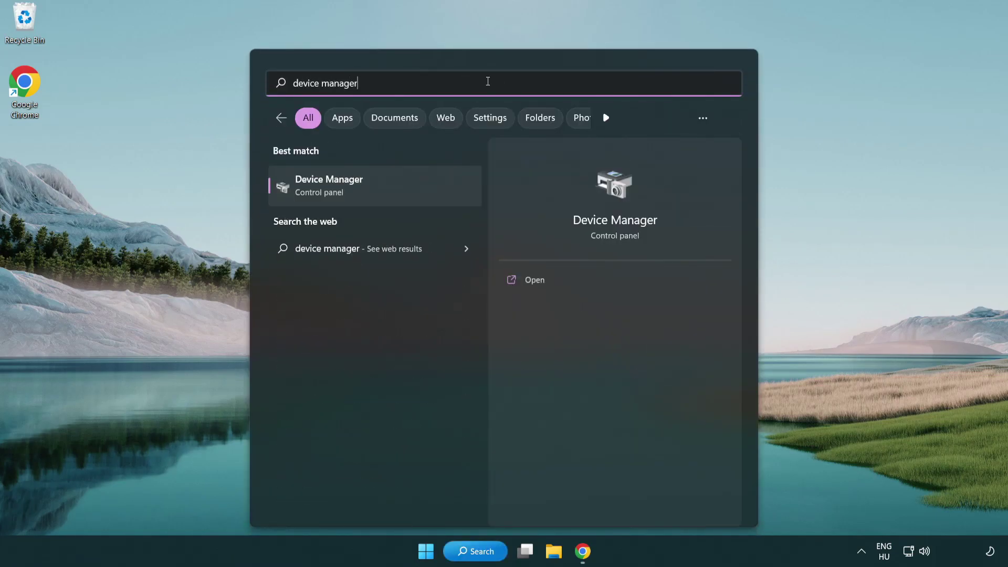
left_click(385, 188)
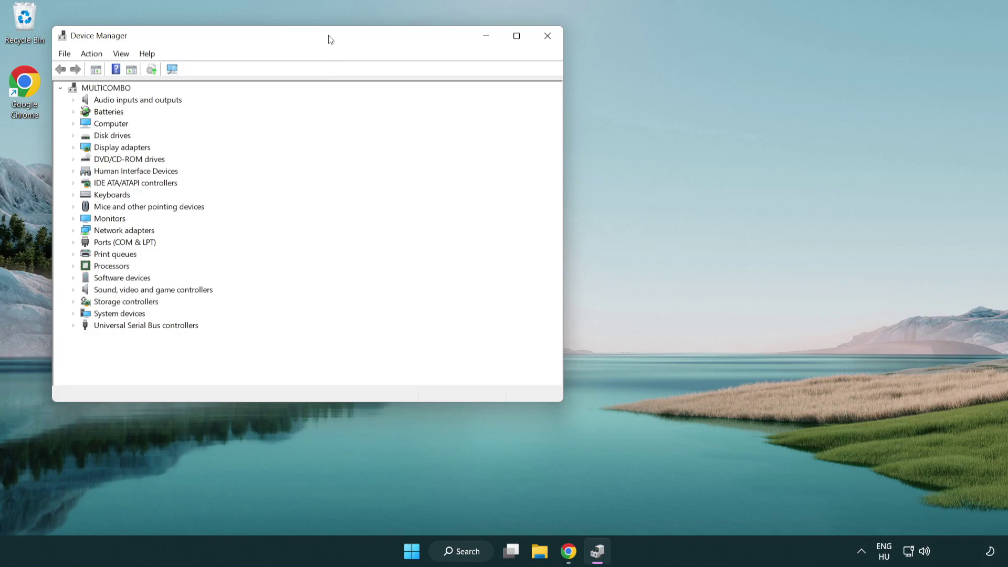
left_click_drag(330, 40, 517, 94)
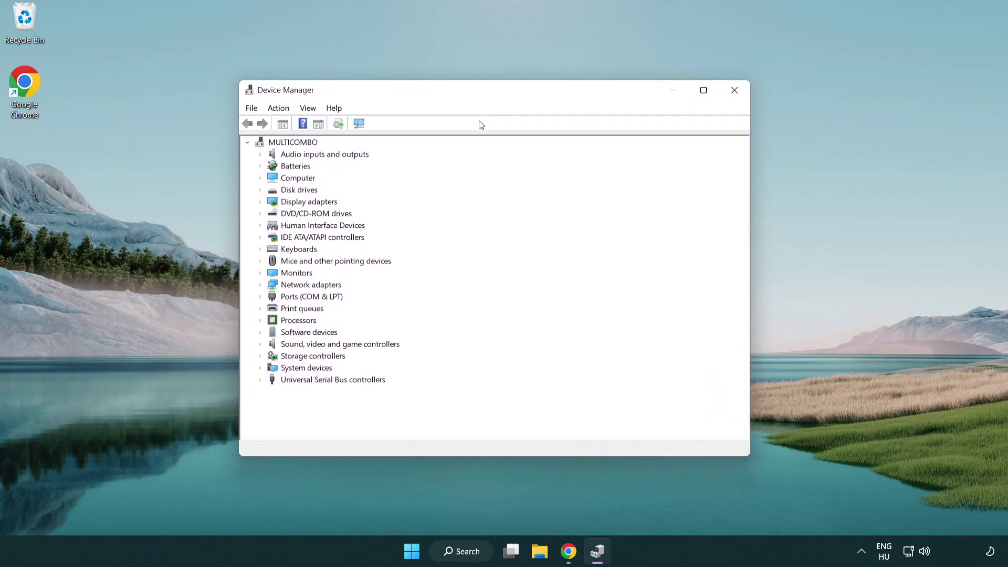
Expand Display adapters and bring up the context menu for VMware SVGA 3D.
left_click(273, 202)
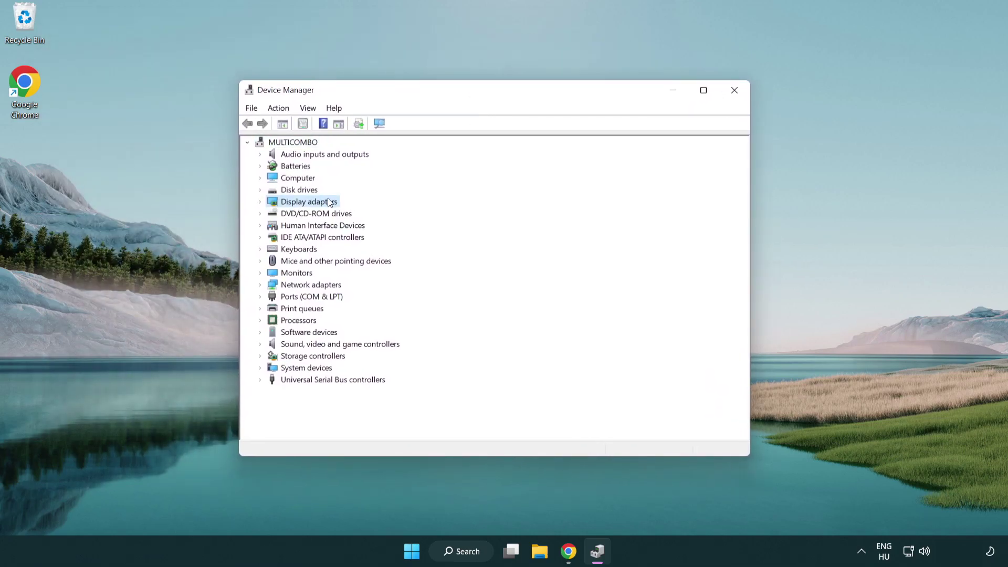
left_click(261, 202)
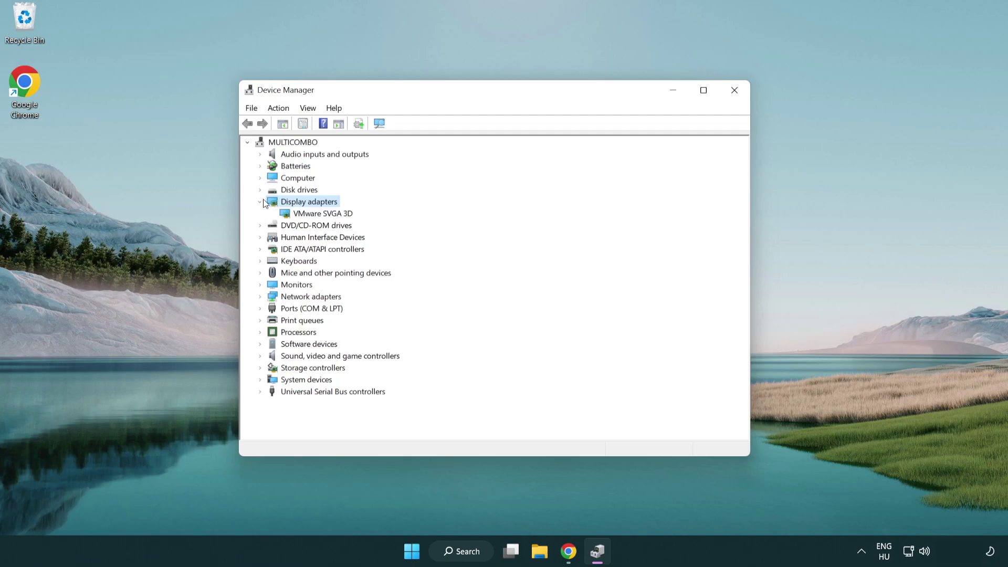
left_click(296, 213)
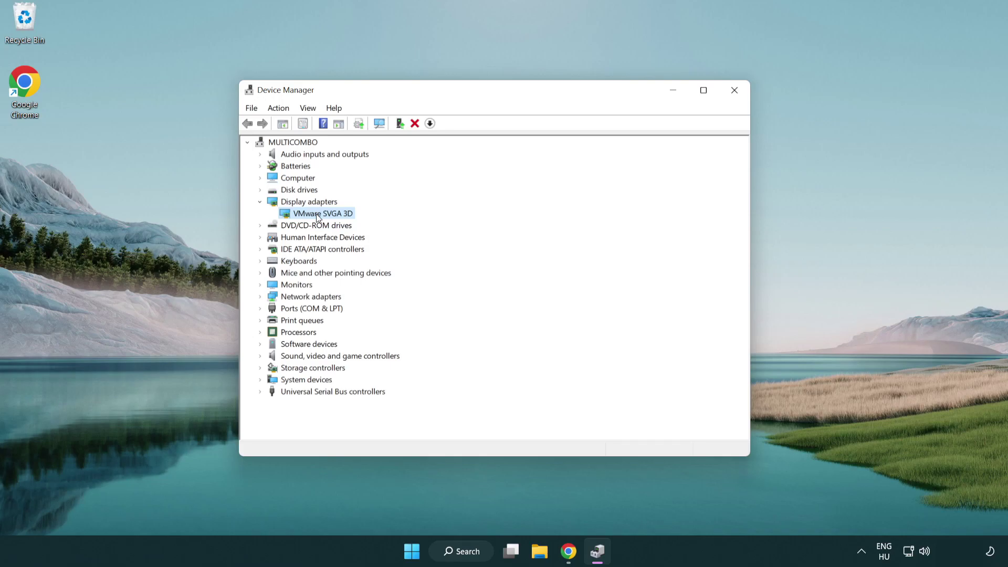
right_click(318, 217)
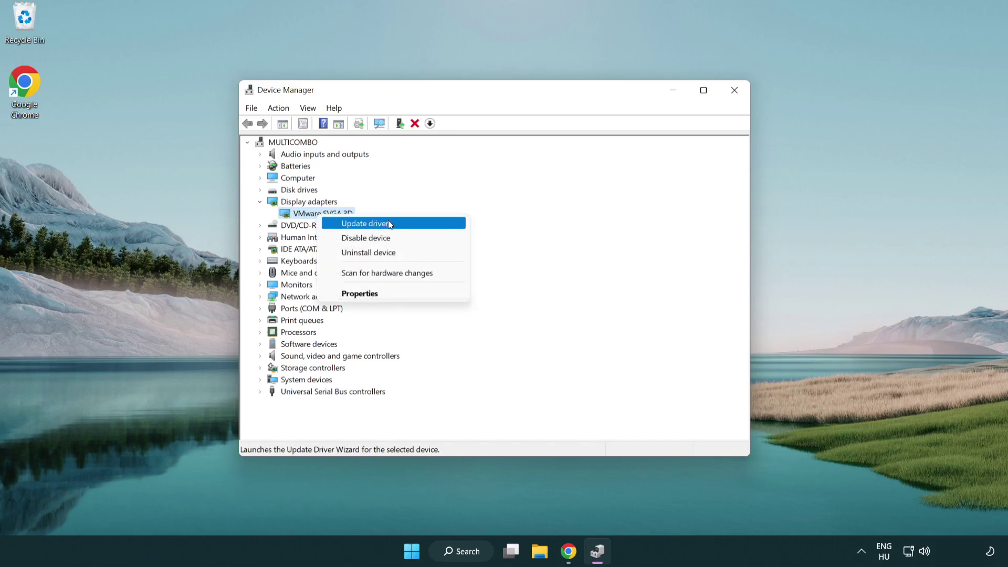
Auto-search for a newer VMware SVGA 3D driver, confirm the best is installed, and close Device Manager.
left_click(402, 225)
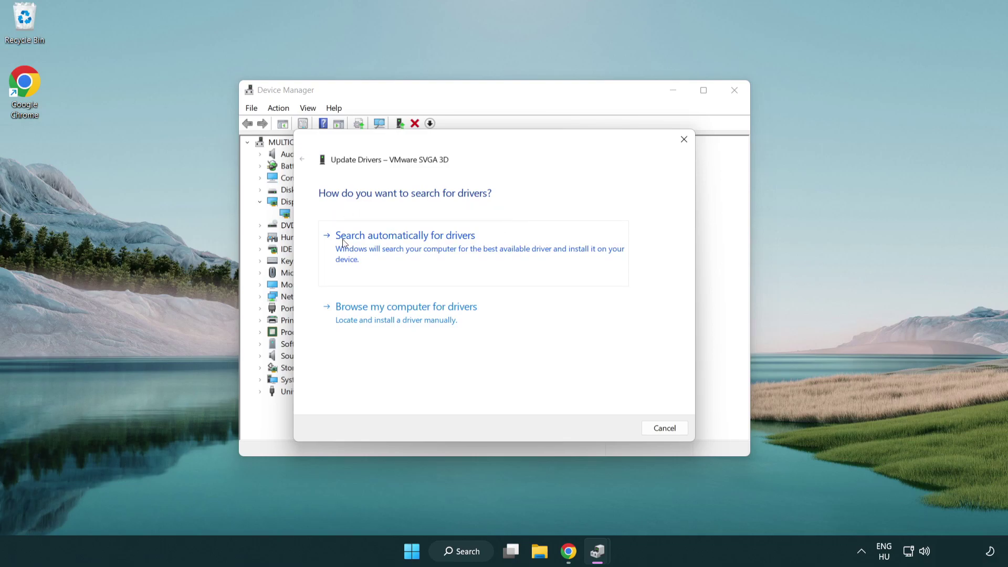
left_click(413, 242)
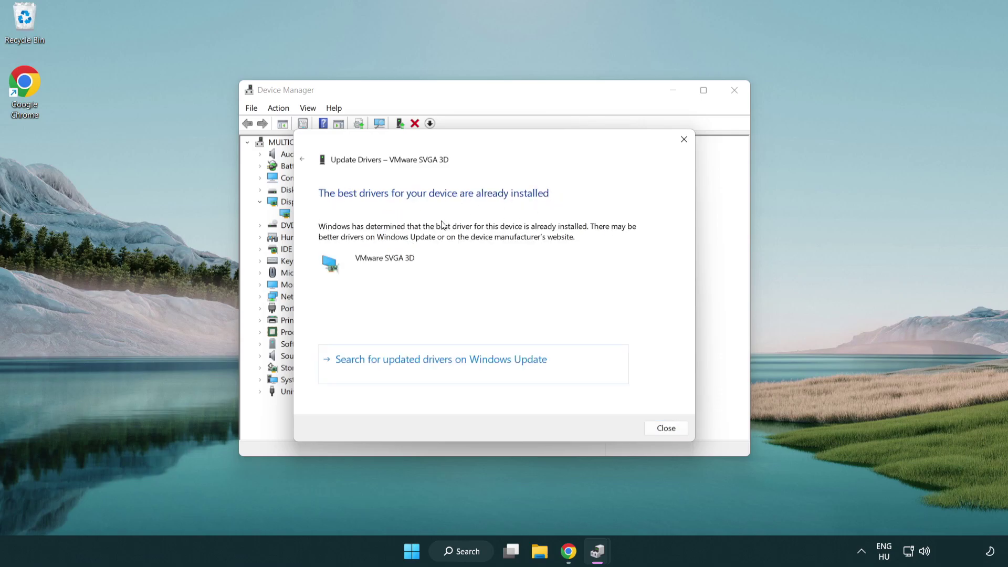
left_click(663, 428)
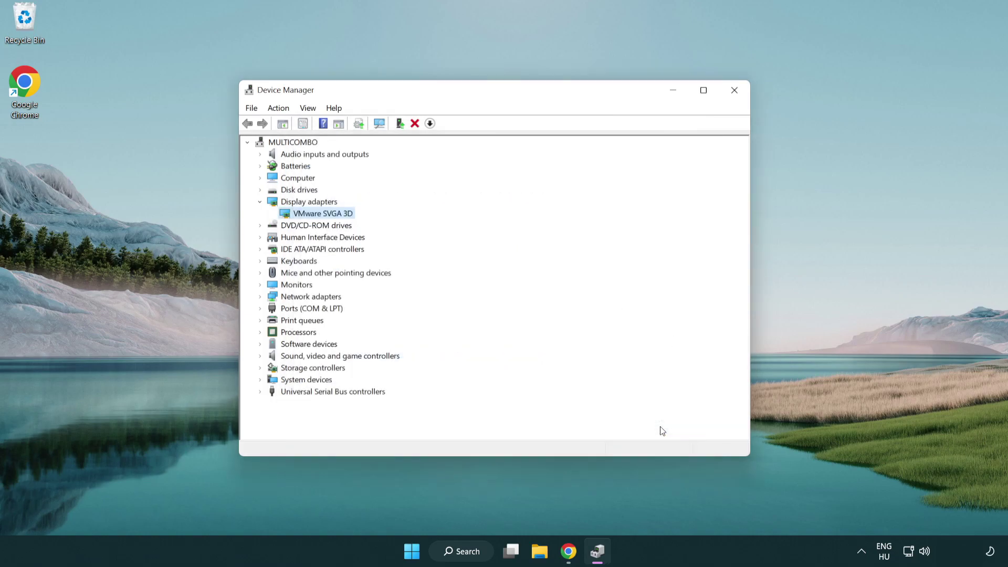
left_click(733, 93)
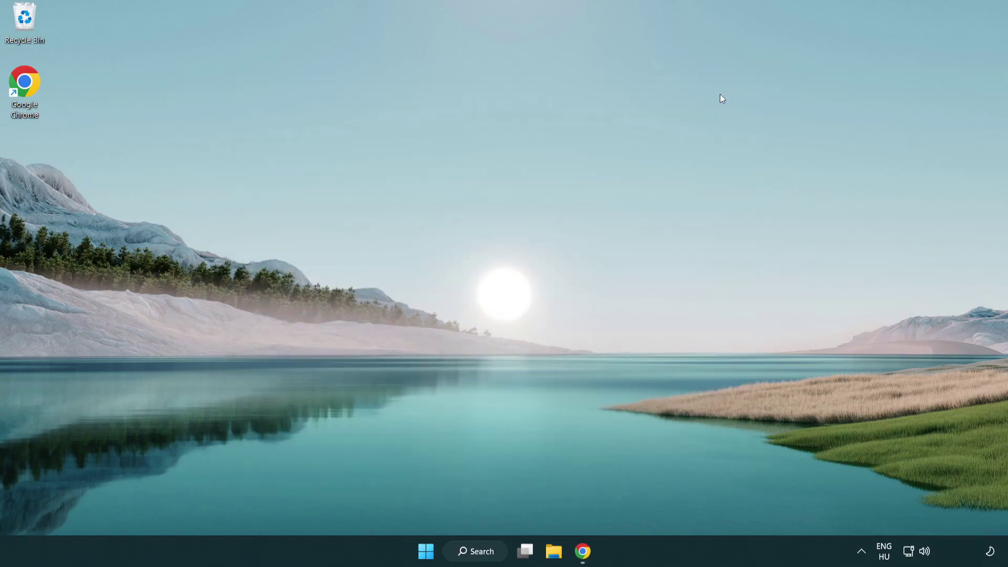
Verify Game Mode is on and the Xbox Game Bar controller button is Off, then close Settings.
left_click(482, 557)
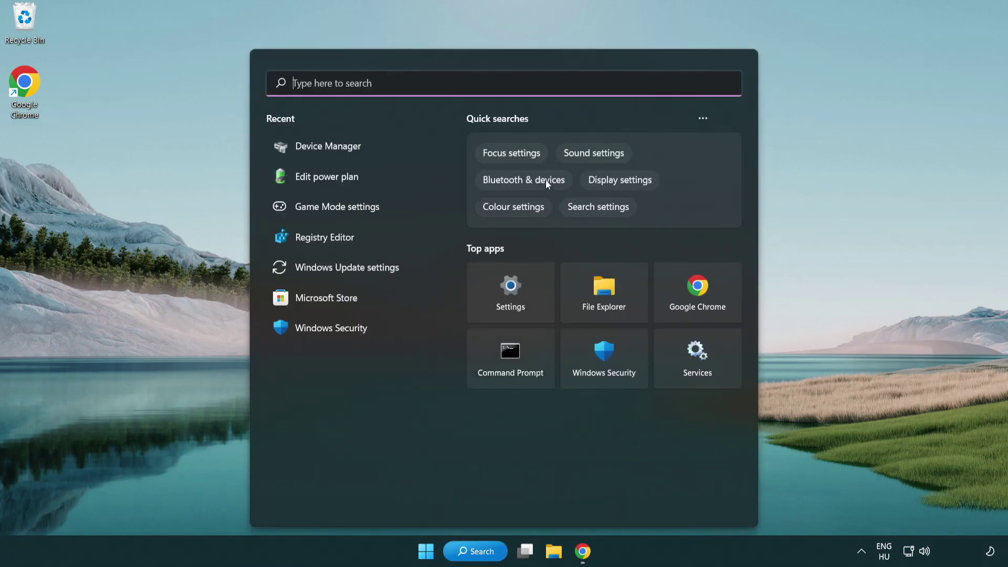
type("game mode")
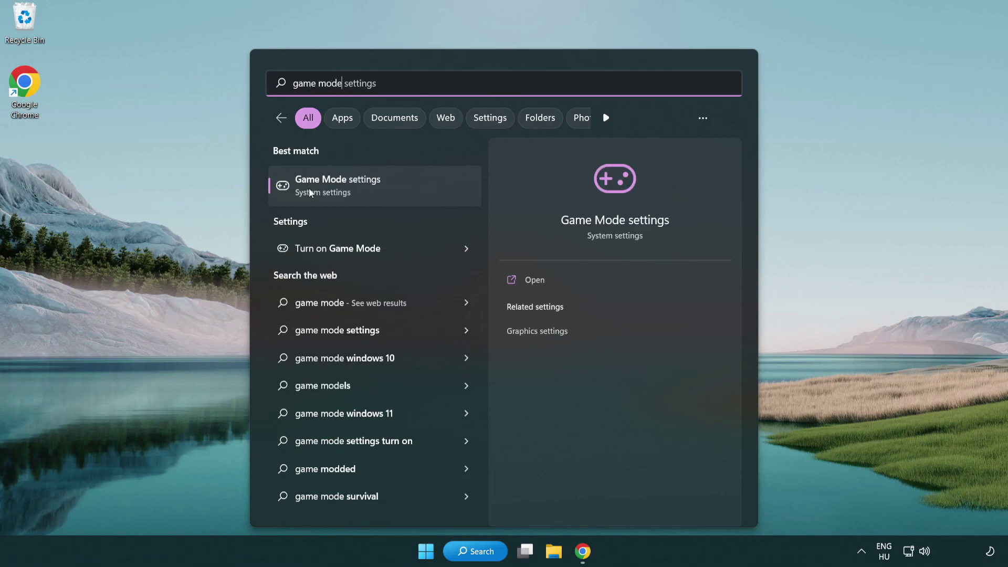
left_click(378, 188)
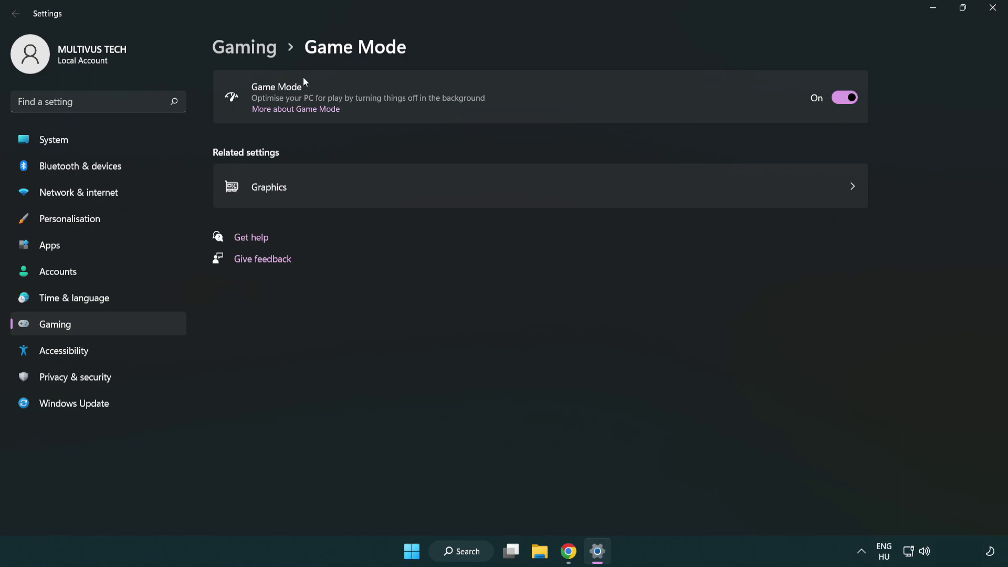
left_click(260, 53)
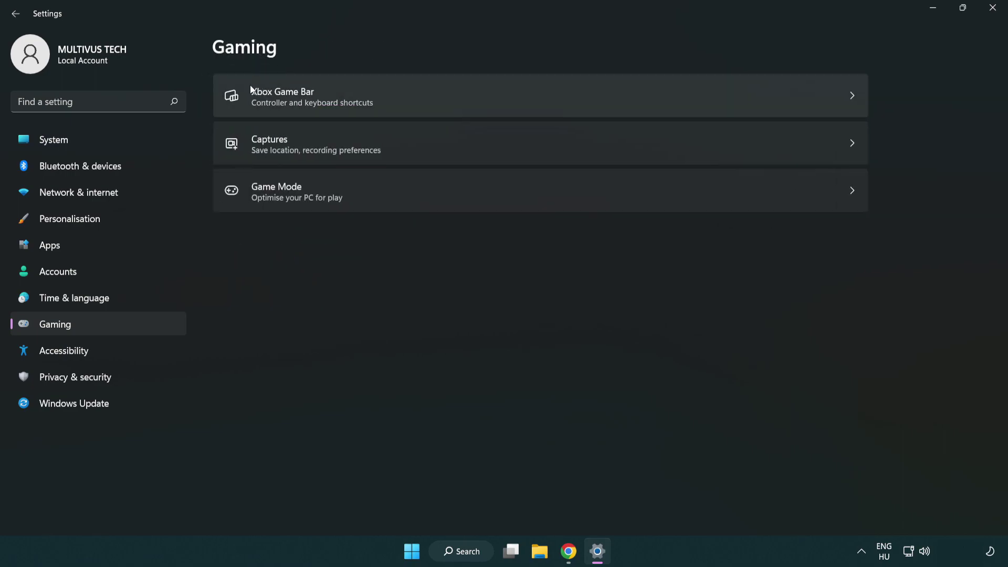
left_click(446, 99)
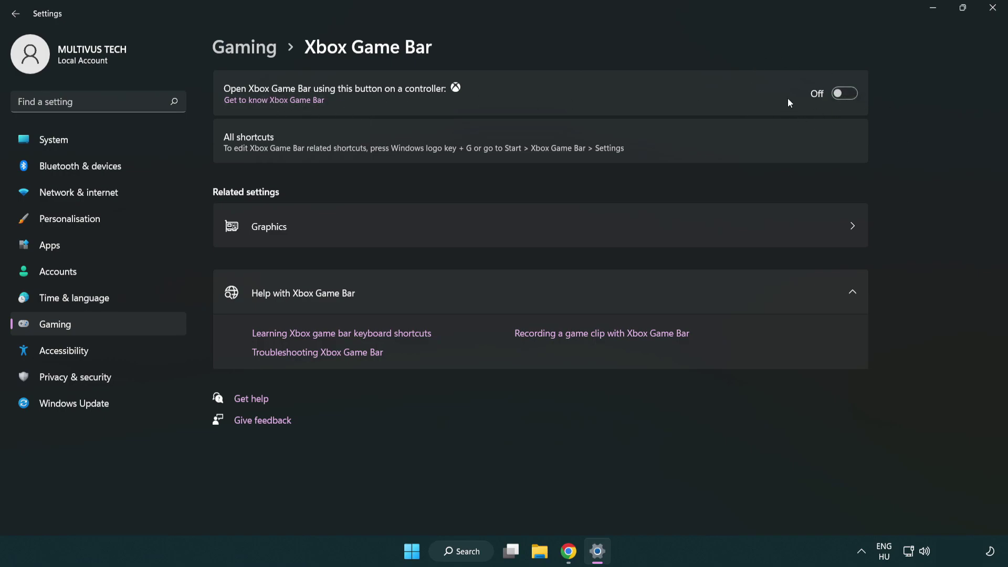
left_click(993, 8)
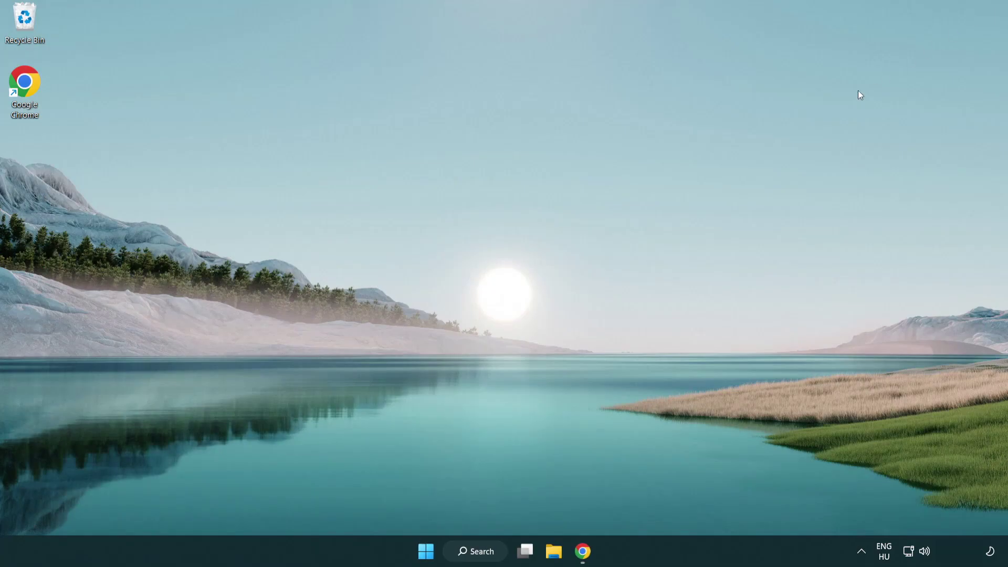
Open Task Manager from the Start button menu and end the Google Chrome (8) process.
right_click(427, 552)
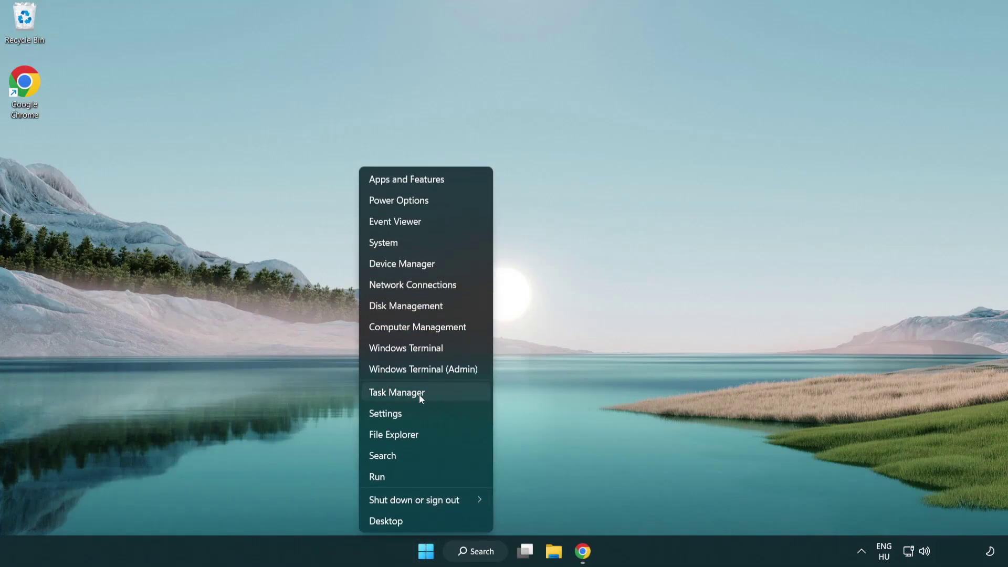
left_click(442, 393)
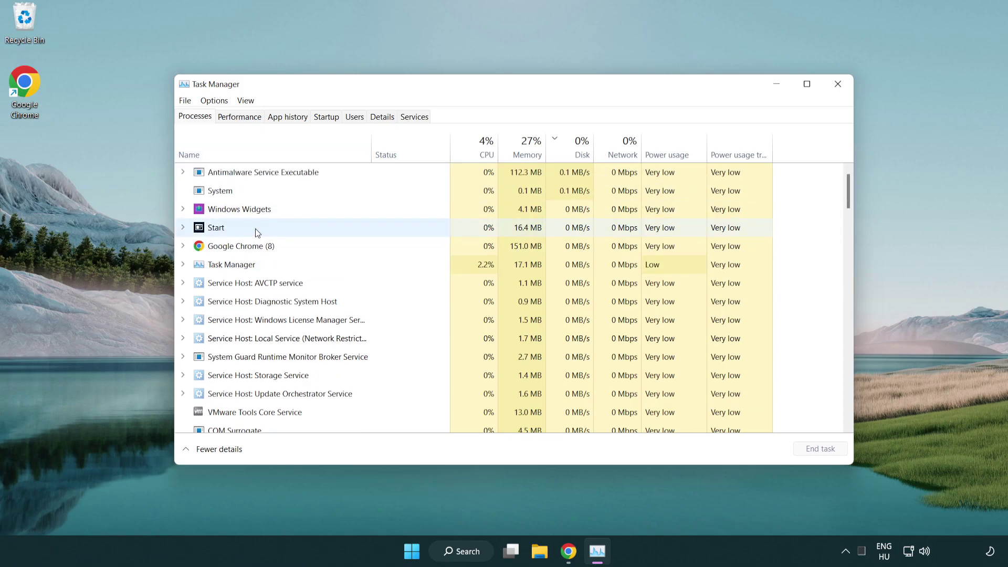
left_click(257, 247)
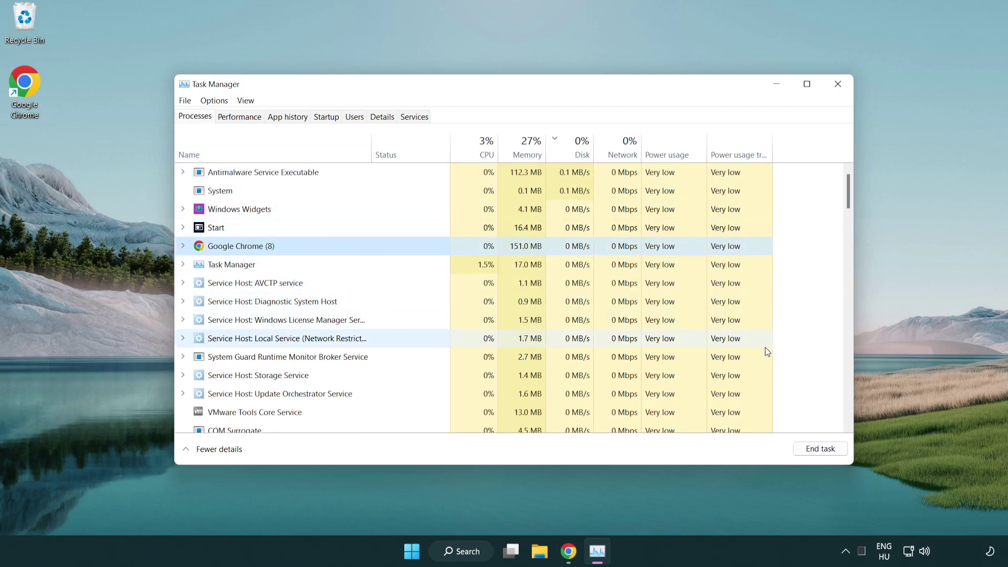
left_click(824, 454)
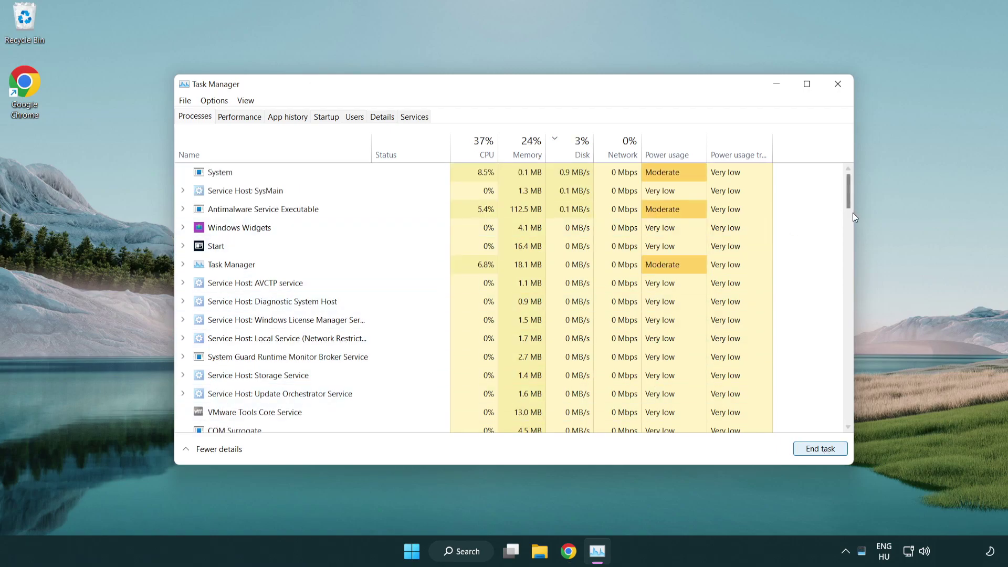
mouse_move(851, 204)
left_mouse_down()
mouse_move(848, 351)
mouse_move(844, 190)
left_mouse_up()
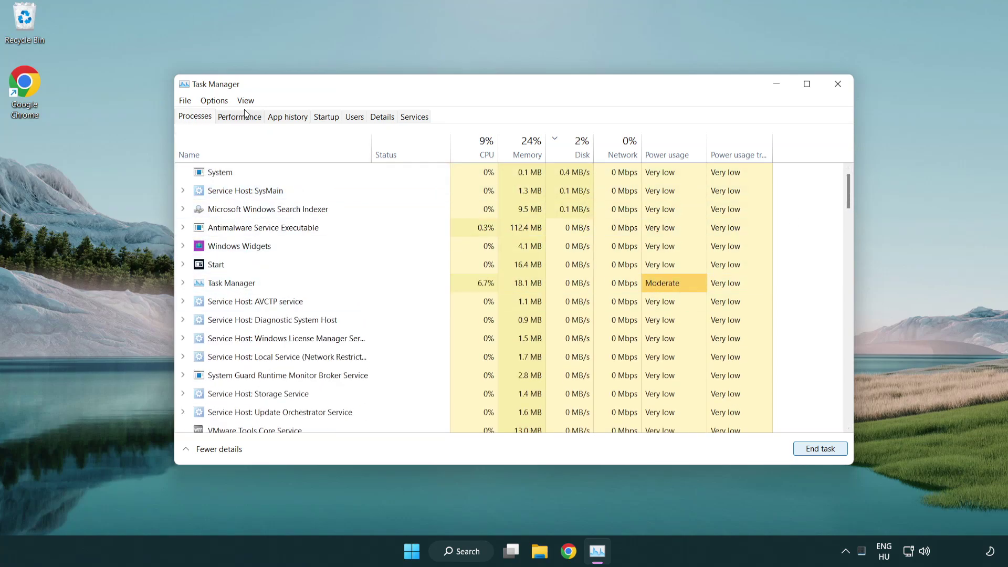
Disable Cortana, Phone Link and Terminal on the Startup tab, then close Task Manager.
left_click(332, 119)
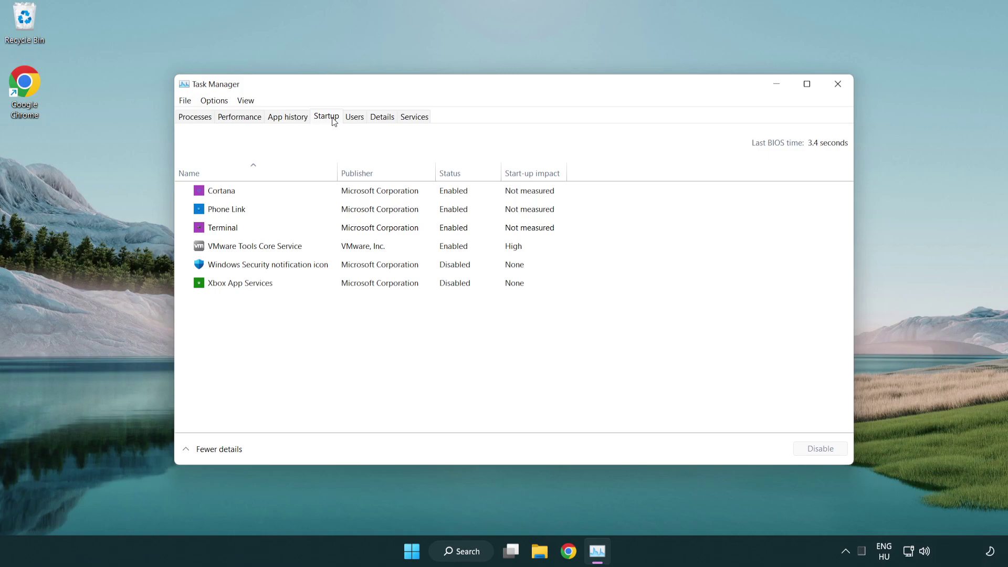
left_click(361, 191)
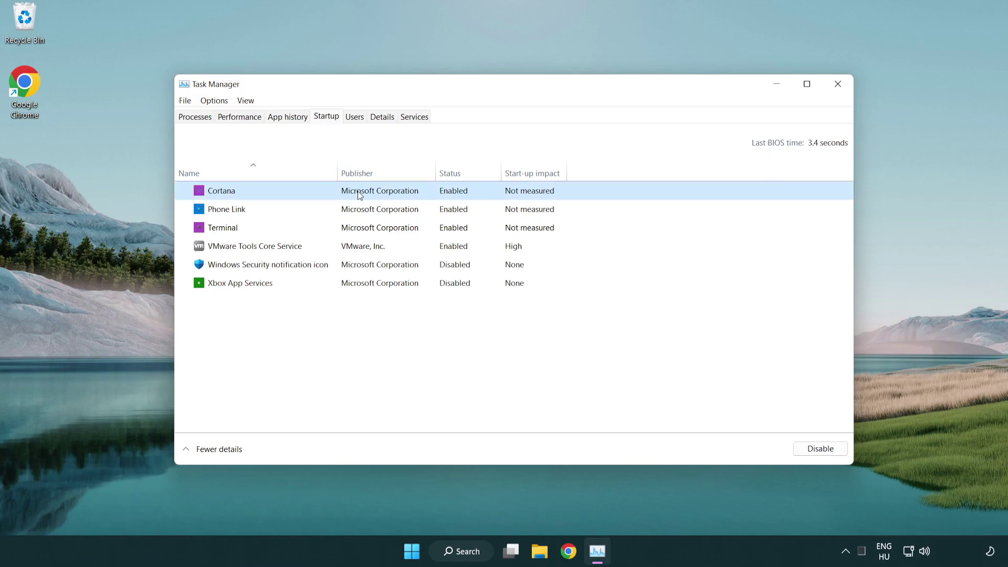
left_click(840, 452)
left_click(400, 210)
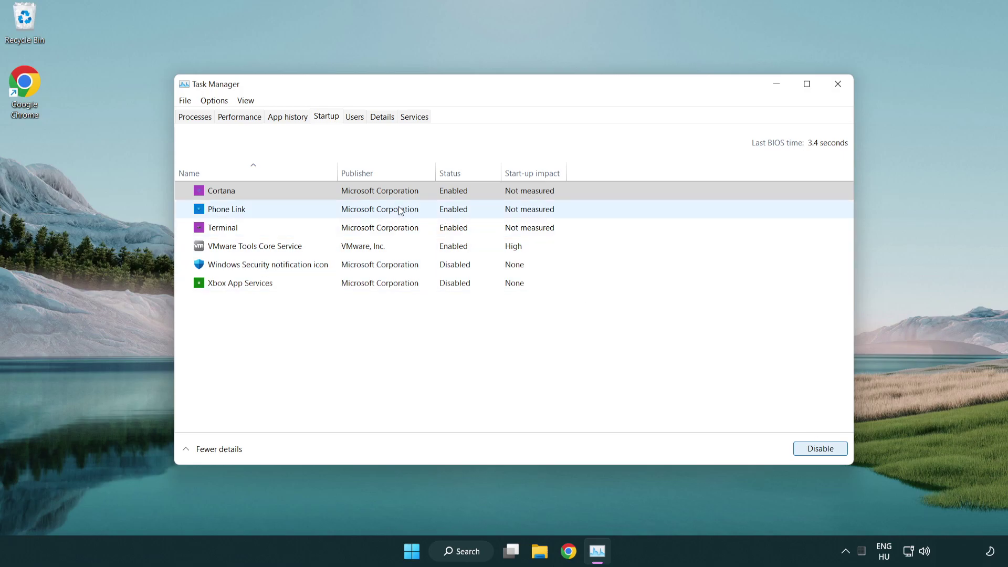
left_click(813, 446)
left_click(343, 232)
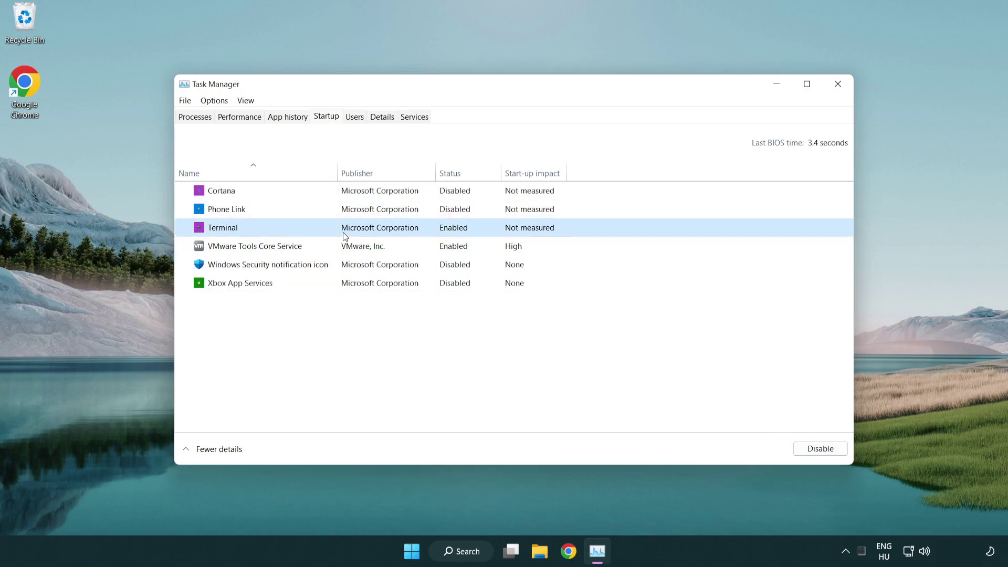
left_click(839, 453)
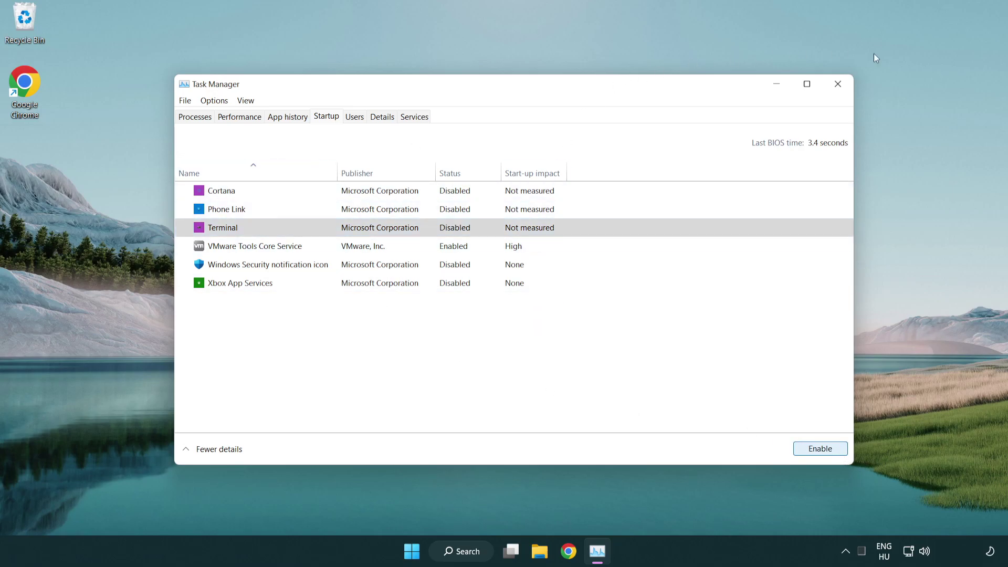
left_click(838, 84)
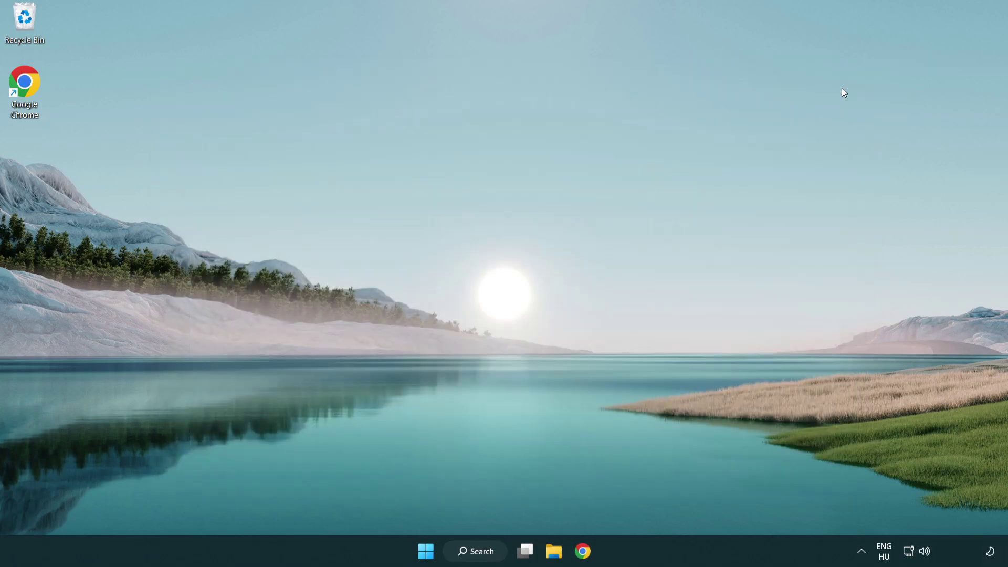
Run Check for updates in Windows Update, confirm it reports up to date, and close Settings.
left_click(478, 551)
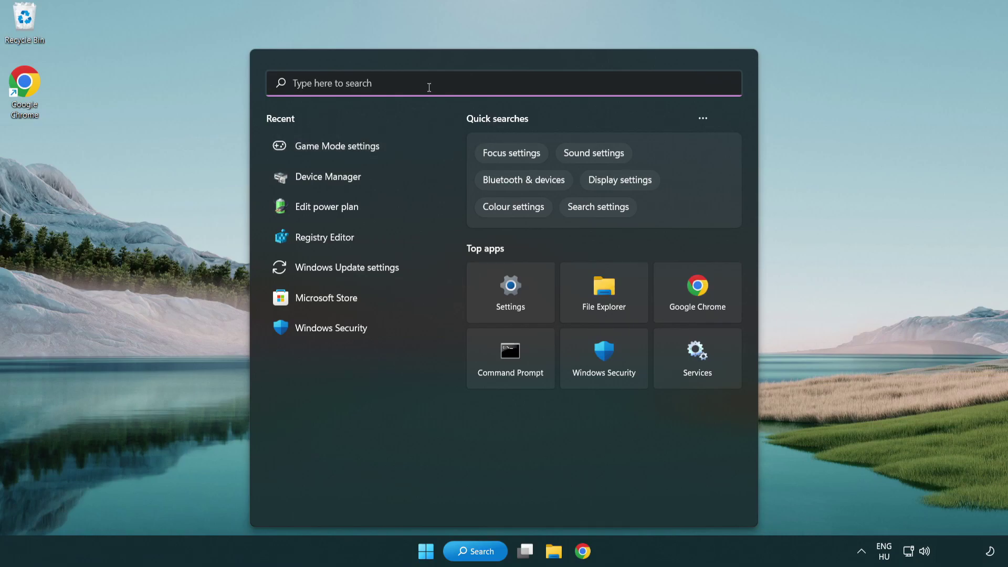
type("update")
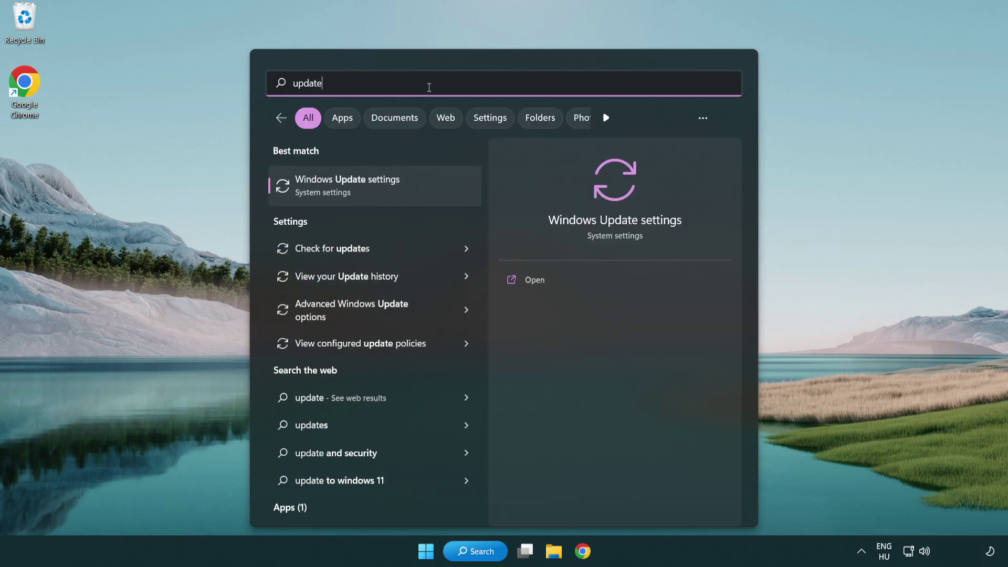
left_click(390, 192)
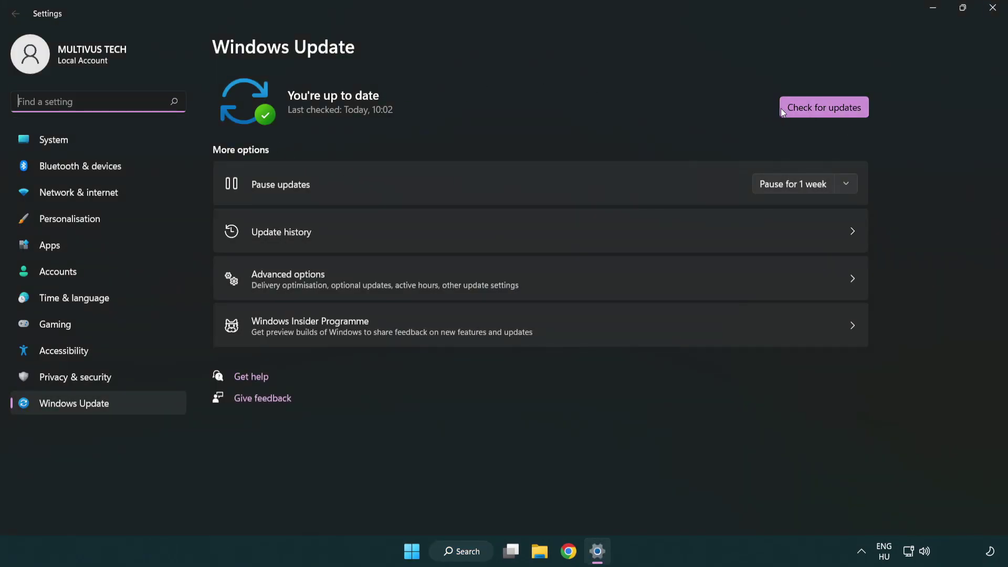
left_click(831, 111)
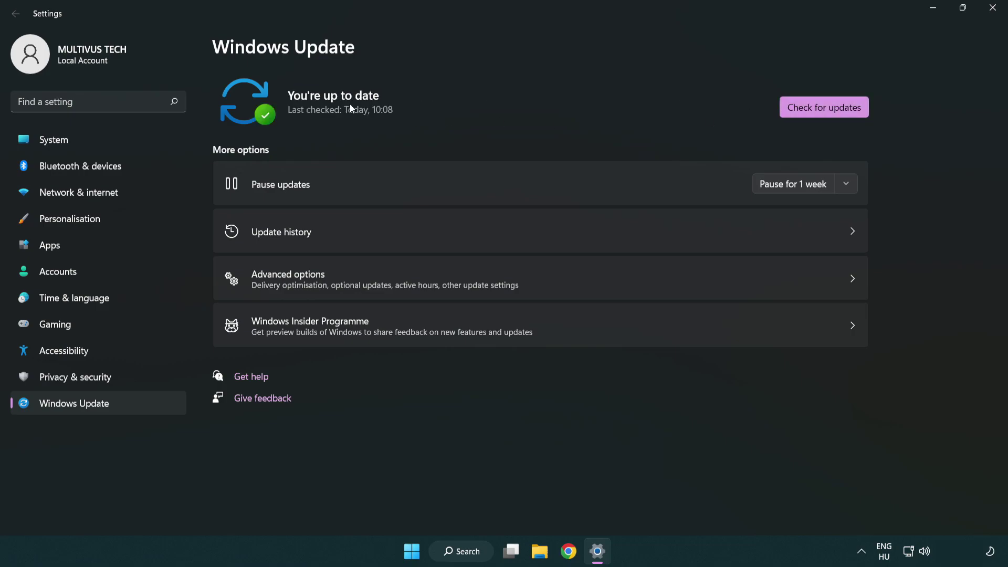
left_click(994, 15)
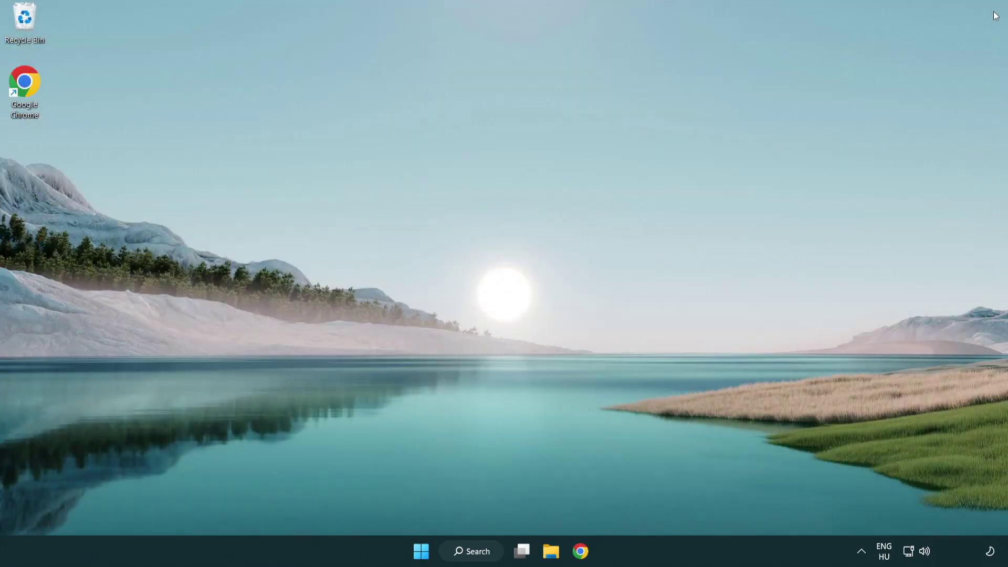
Open Registry Editor and navigate to HKEY_CURRENT_USER\System\GameConfigStore to list its values.
left_click(460, 552)
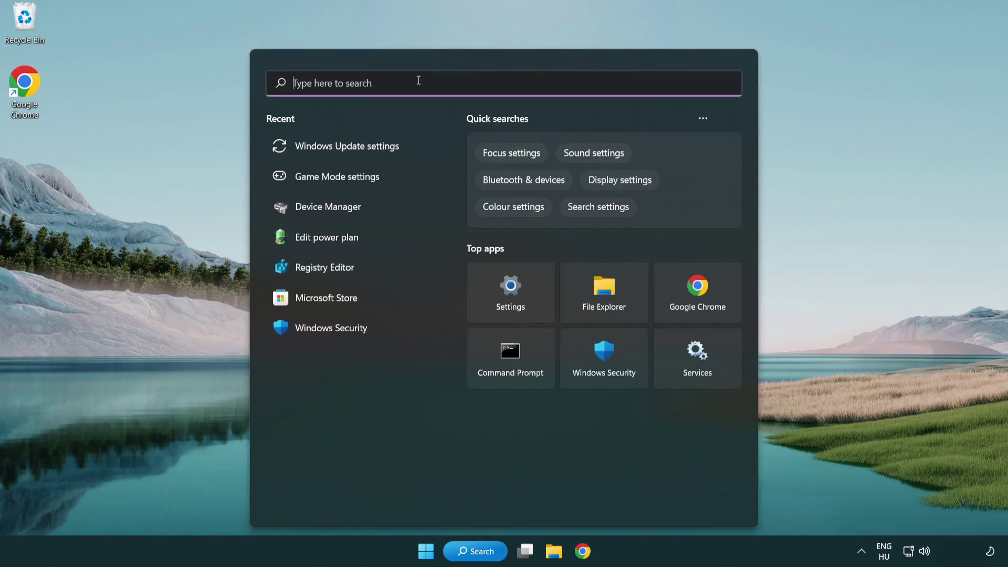
type("regedit")
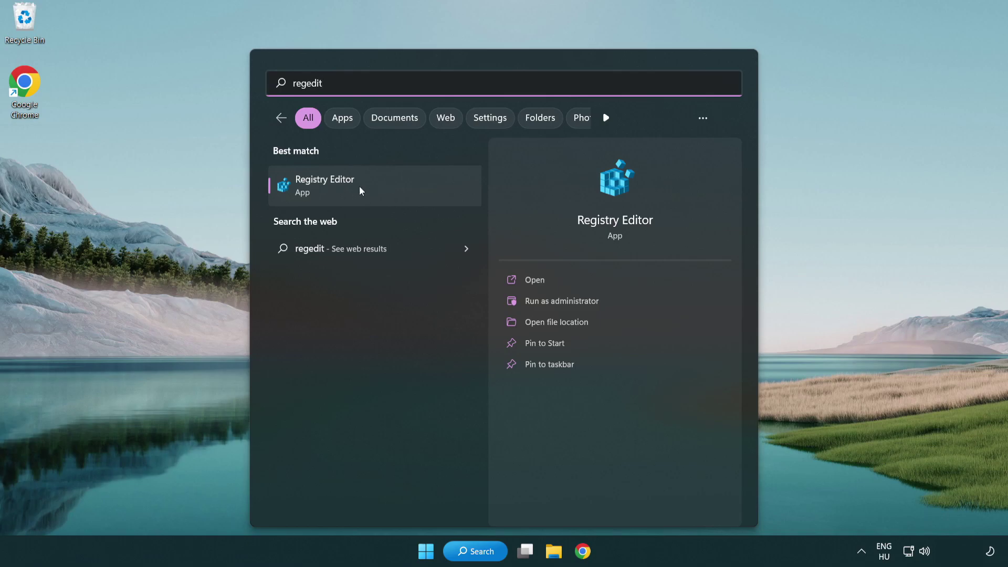
left_click(388, 190)
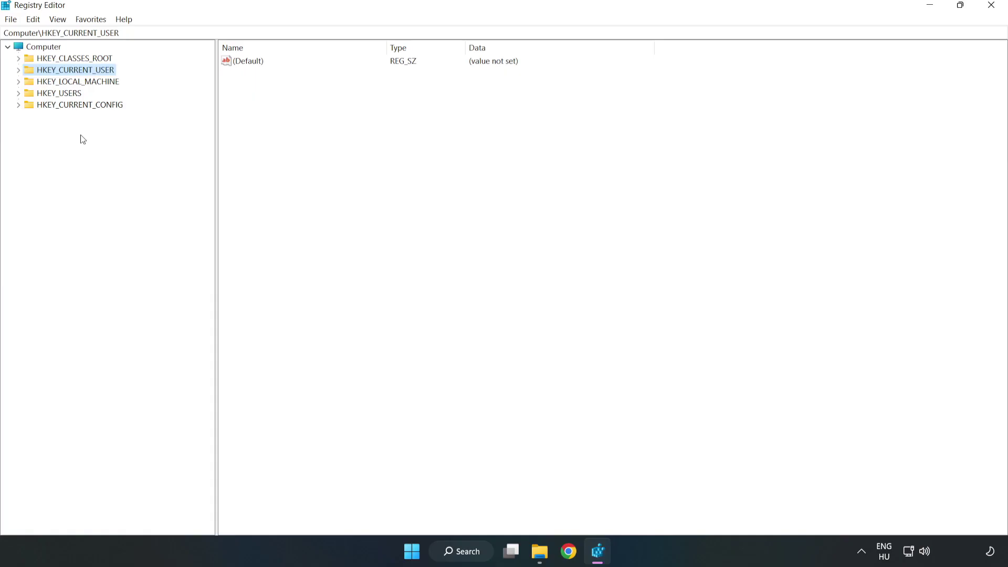
left_click(19, 71)
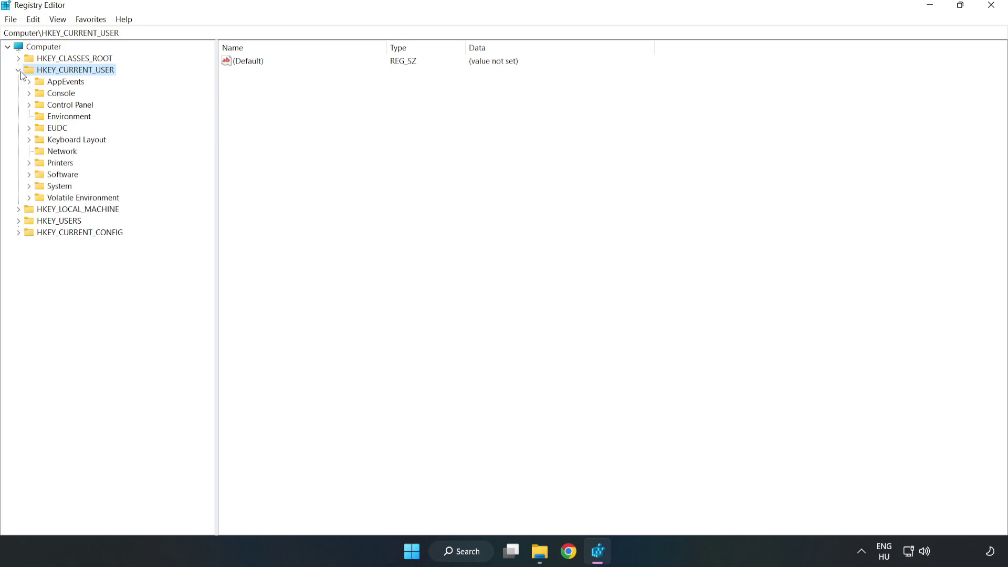
left_click(29, 187)
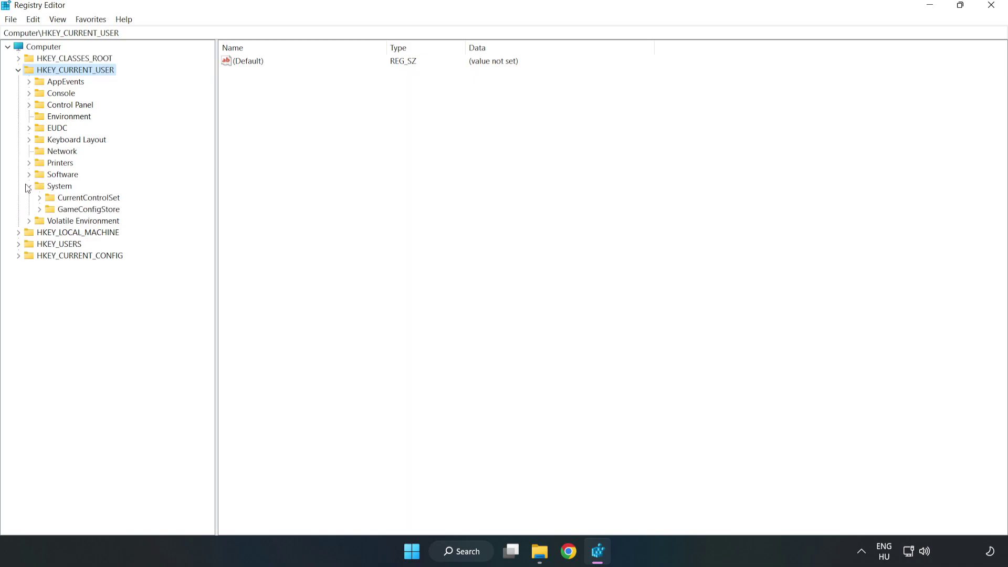
left_click(84, 212)
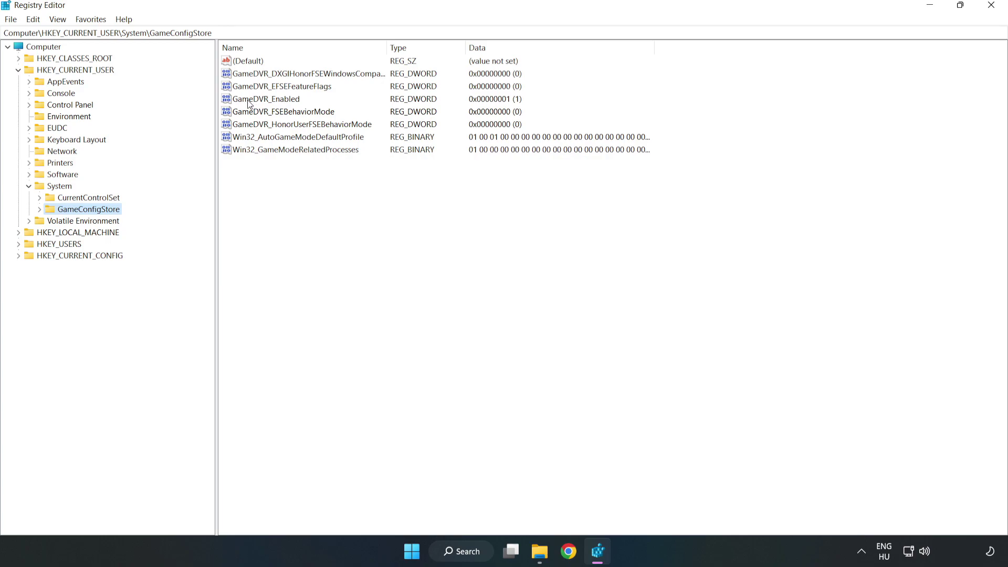
Change GameDVR_Enabled's value data from 1 to 0, then collapse HKEY_CURRENT_USER.
left_click(221, 103)
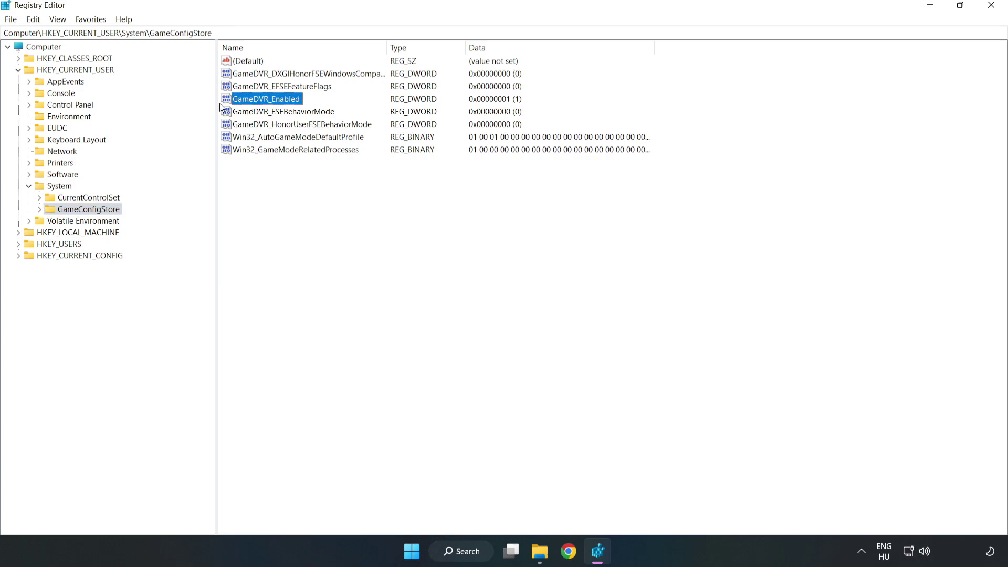
right_click(275, 104)
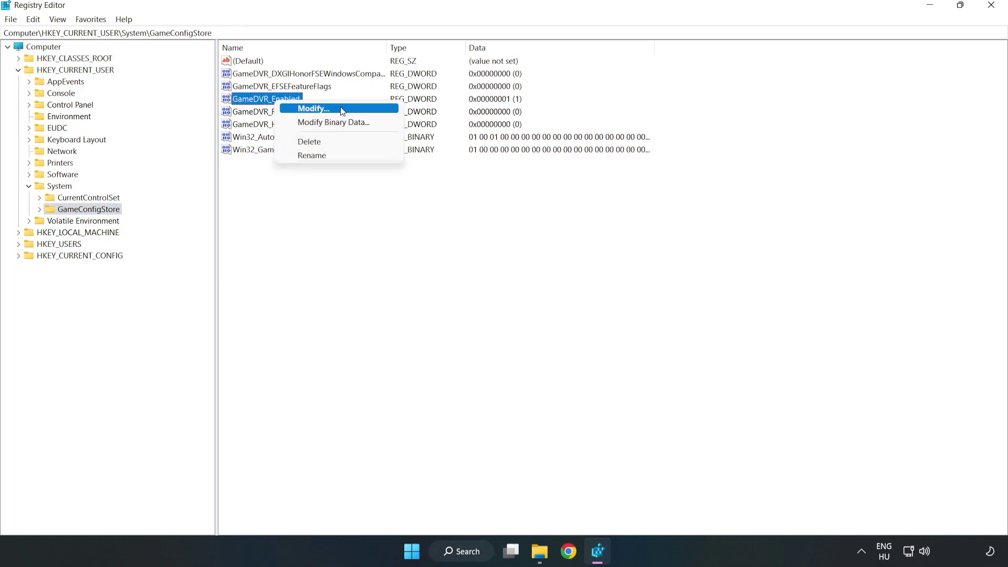
left_click(321, 110)
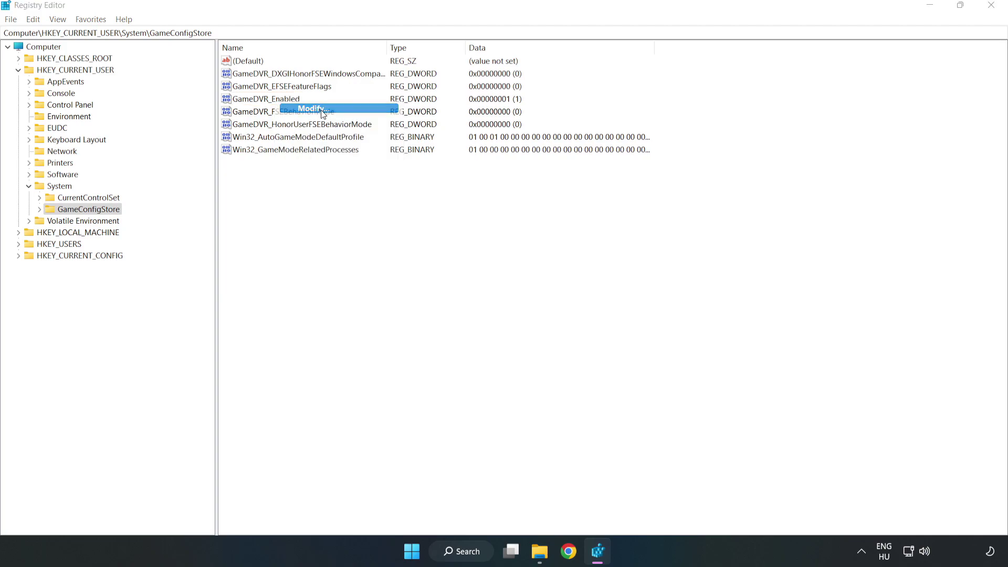
left_click_drag(203, 72, 563, 214)
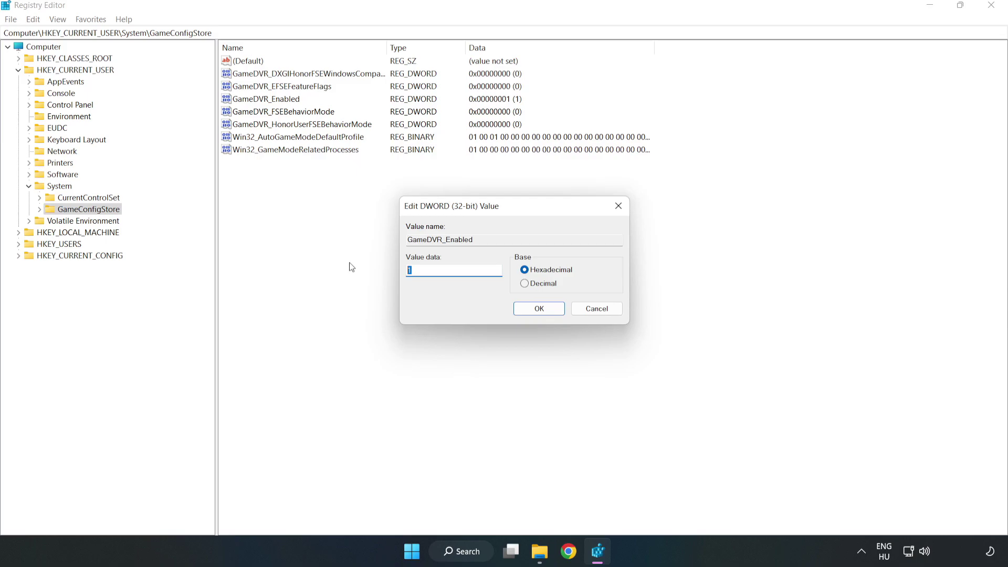
type("0")
left_click(539, 309)
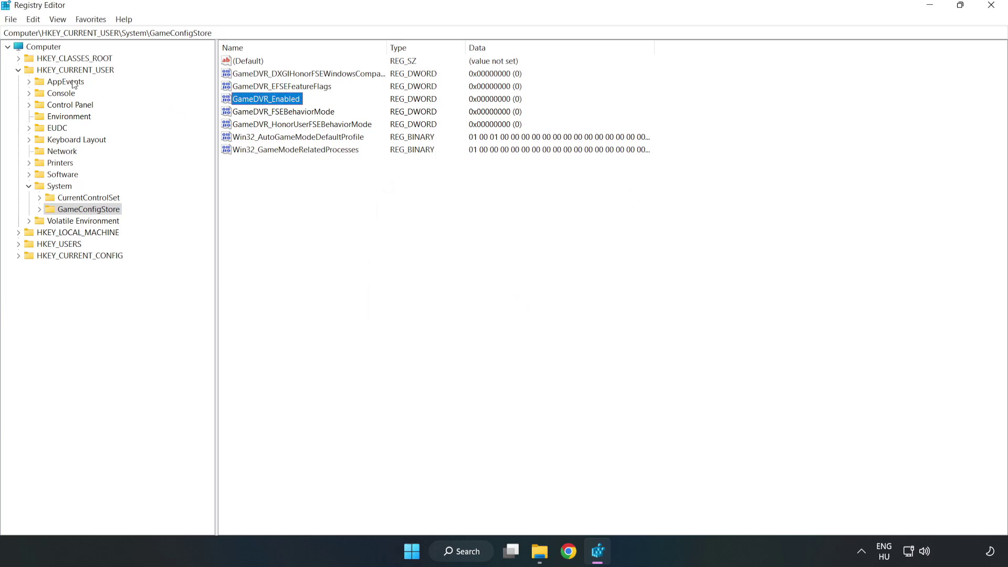
left_click(18, 70)
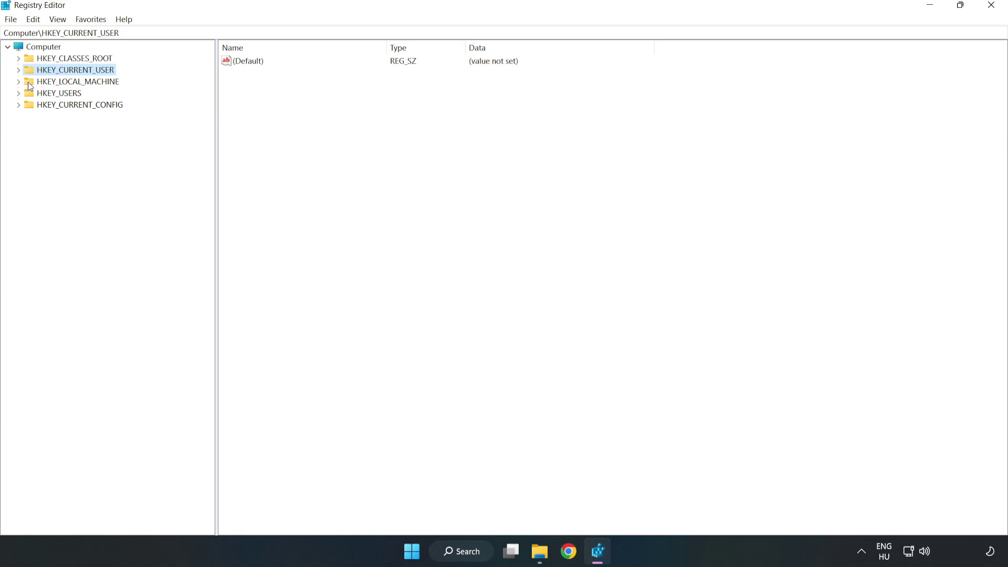
Expand HKLM\SOFTWARE\Microsoft\PolicyManager\default\ApplicationManagement and select the AllowGameDVR key.
left_click(23, 82)
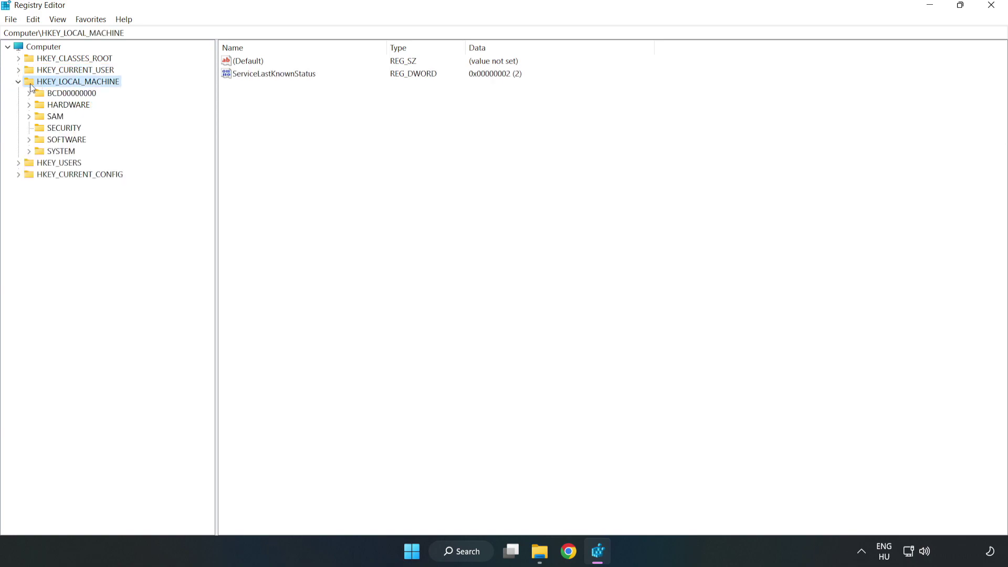
left_click(29, 139)
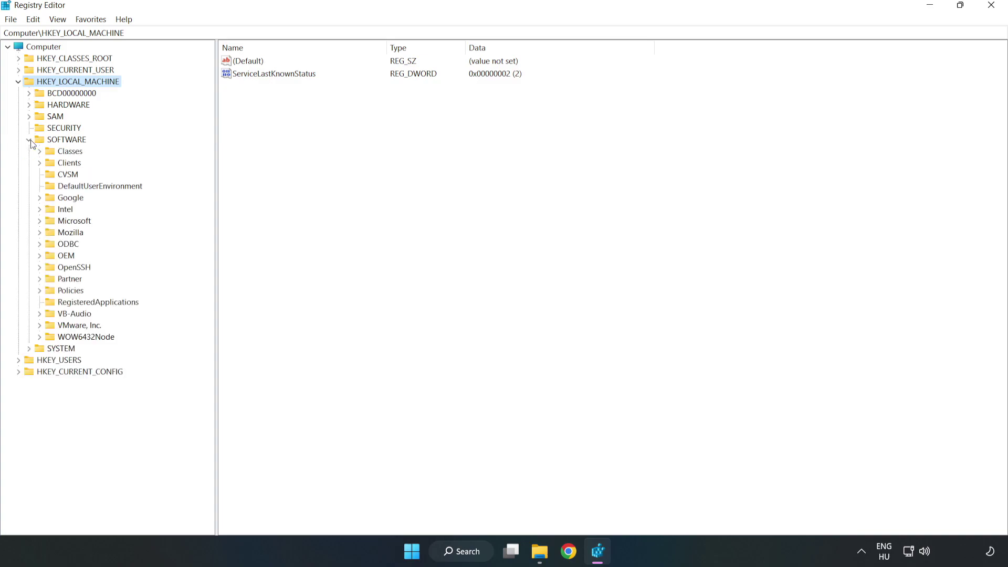
left_click(40, 221)
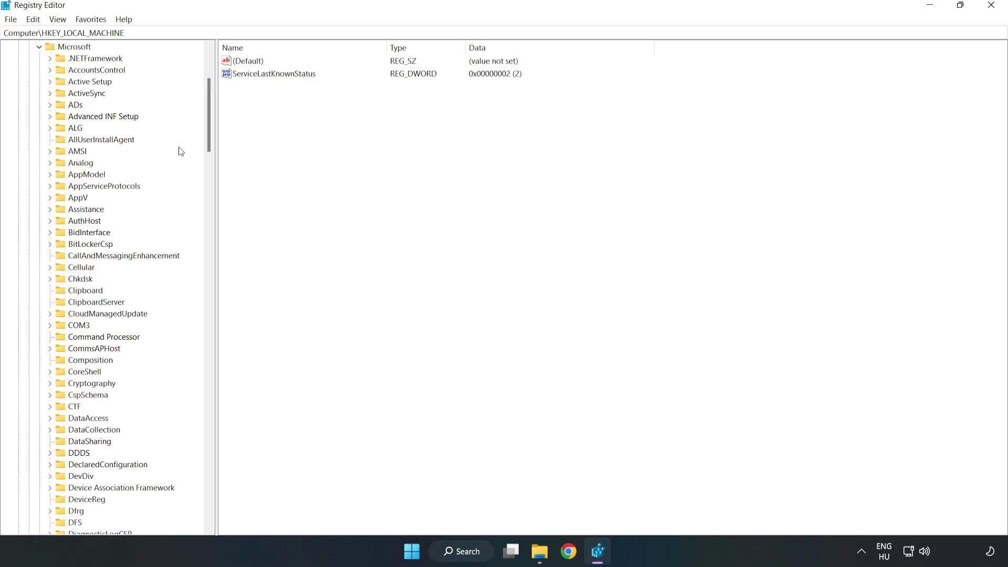
left_click_drag(207, 134, 155, 329)
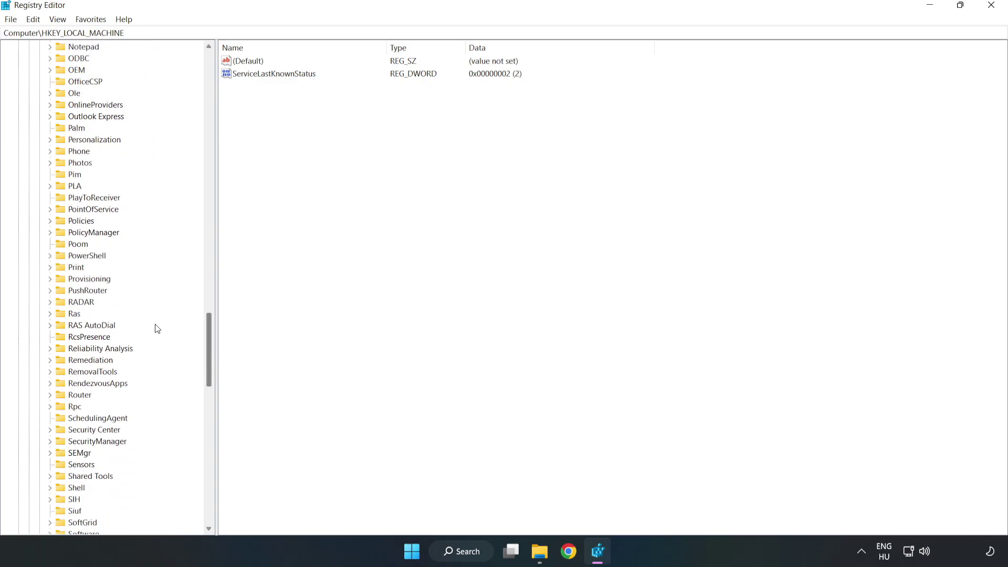
left_click(50, 233)
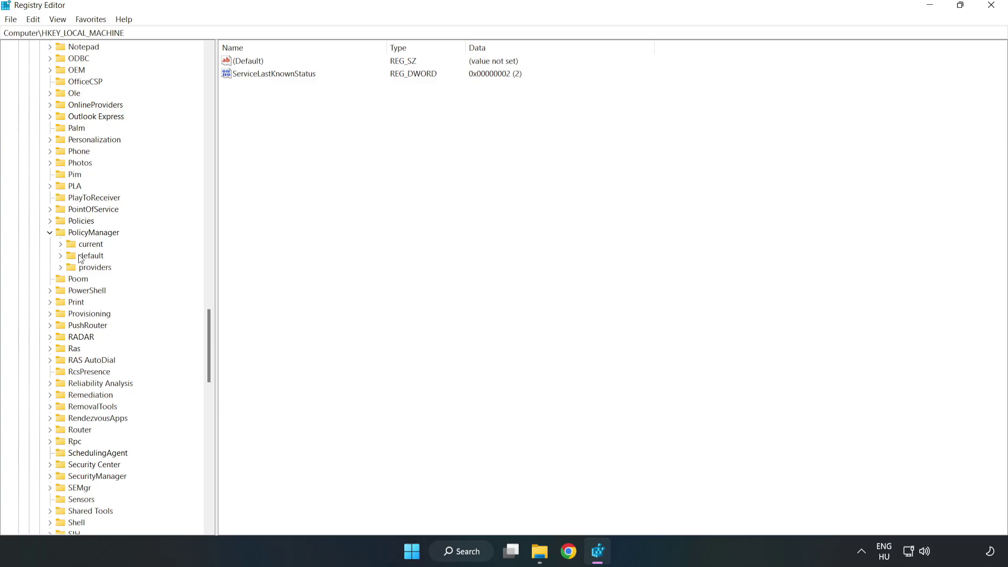
left_click(61, 256)
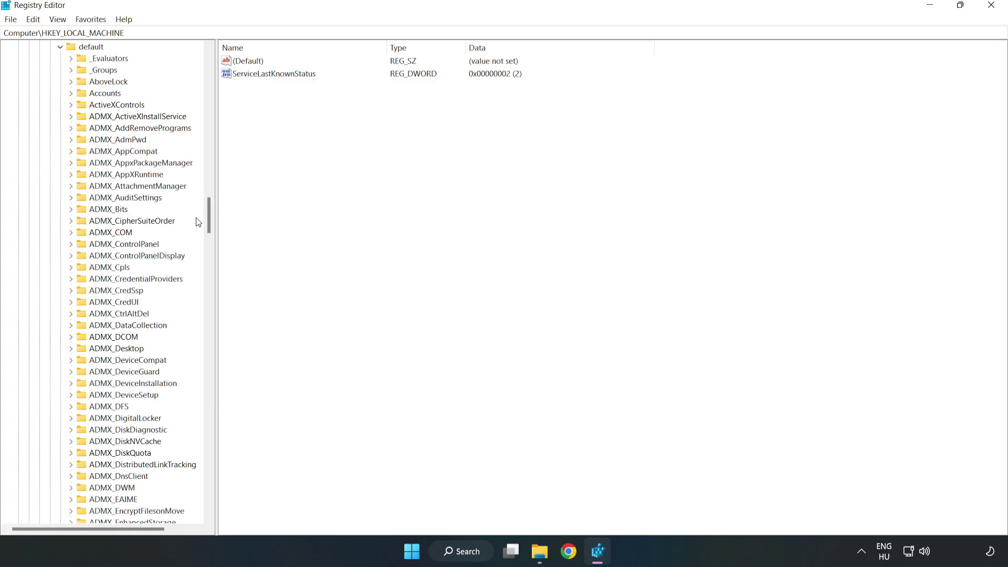
left_click_drag(209, 215, 205, 337)
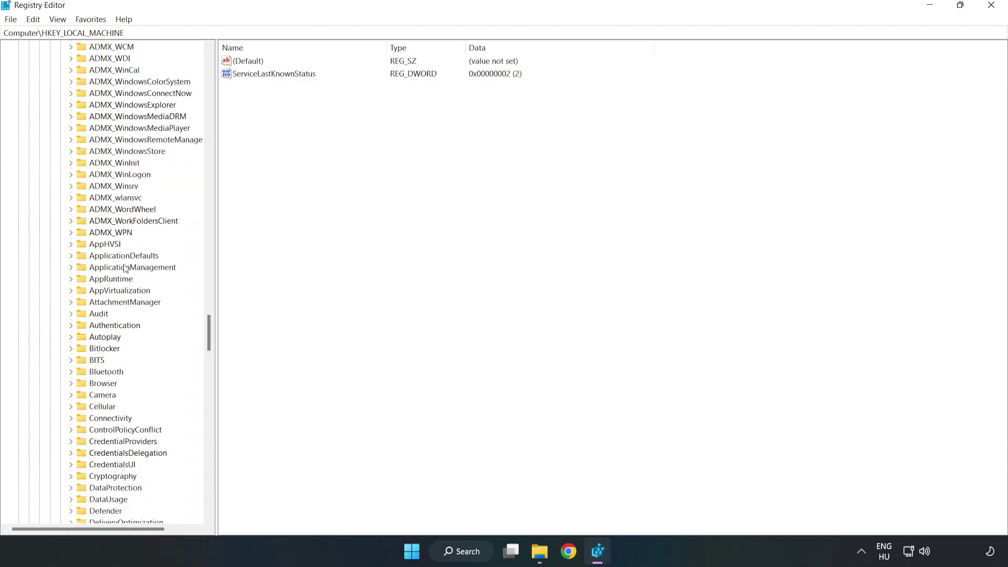
left_click(72, 267)
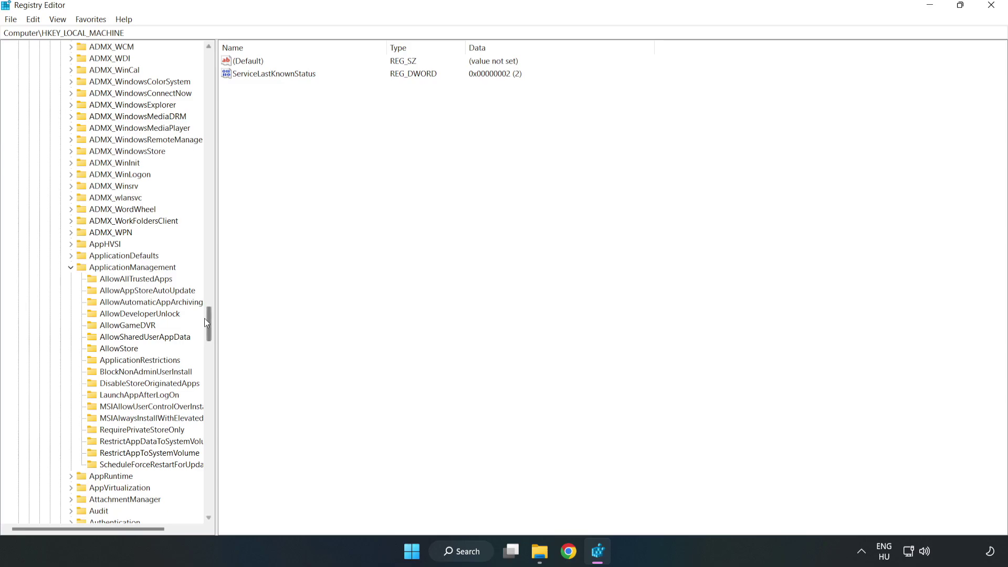
left_click(117, 327)
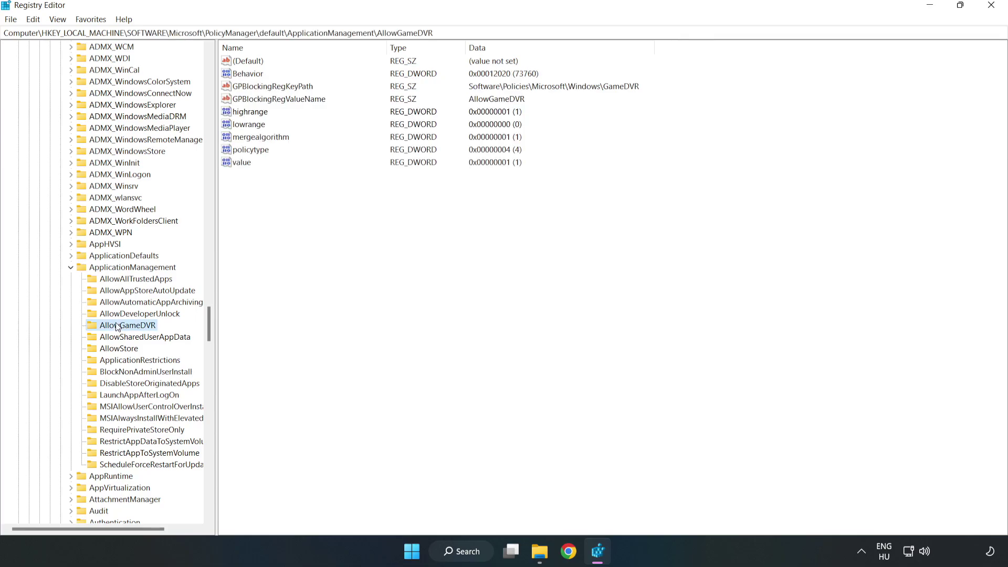
Change AllowGameDVR's 'value' data from 1 to 0, then close Registry Editor.
left_click(235, 162)
right_click(249, 169)
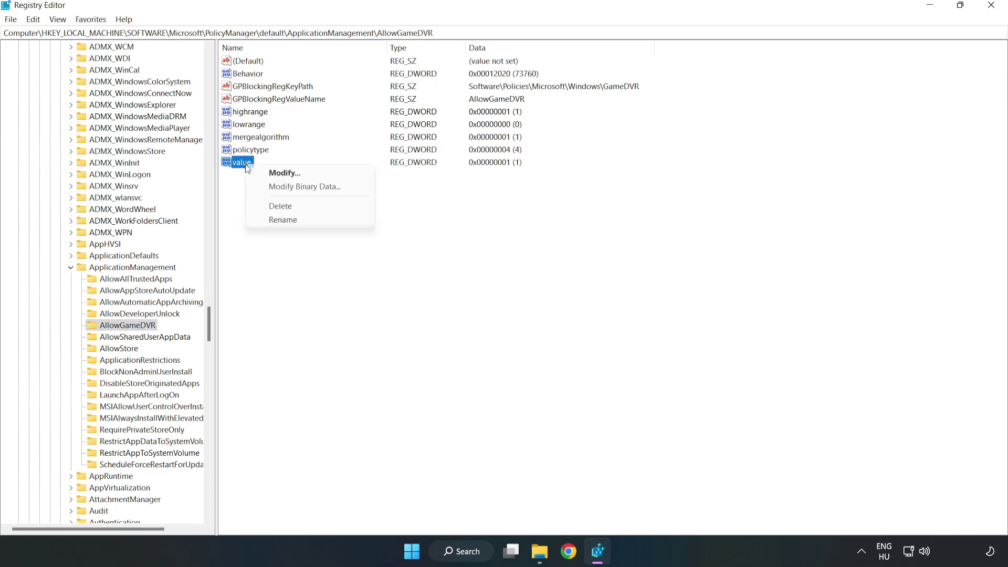
left_click(290, 173)
left_click_drag(184, 64, 510, 204)
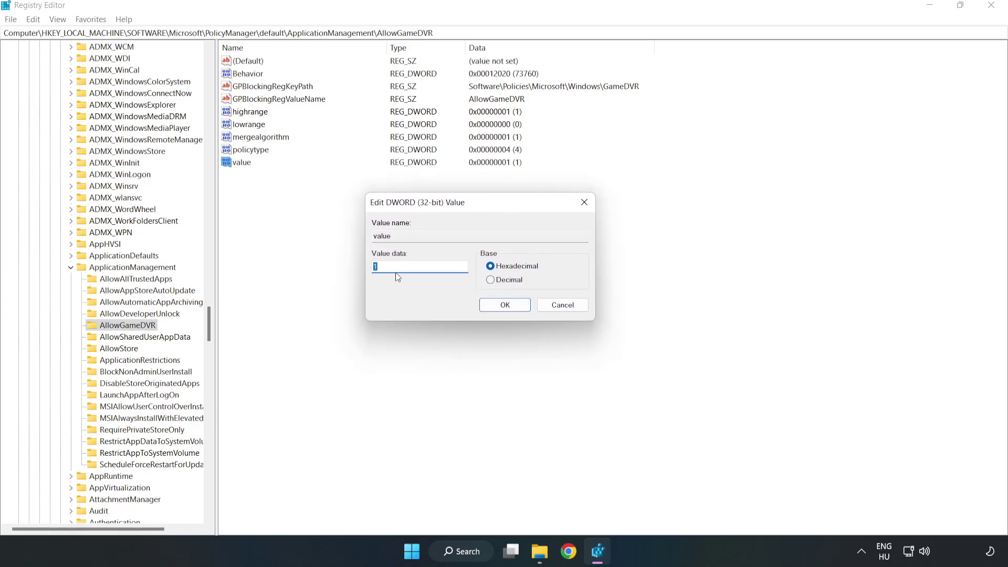
key("BackSpace")
type("0")
left_click(507, 306)
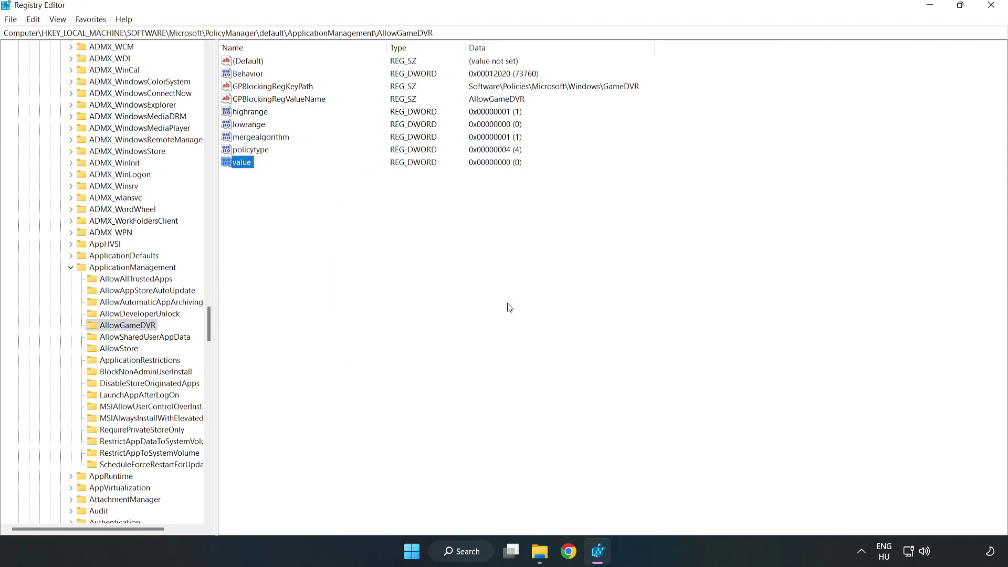
left_click(991, 6)
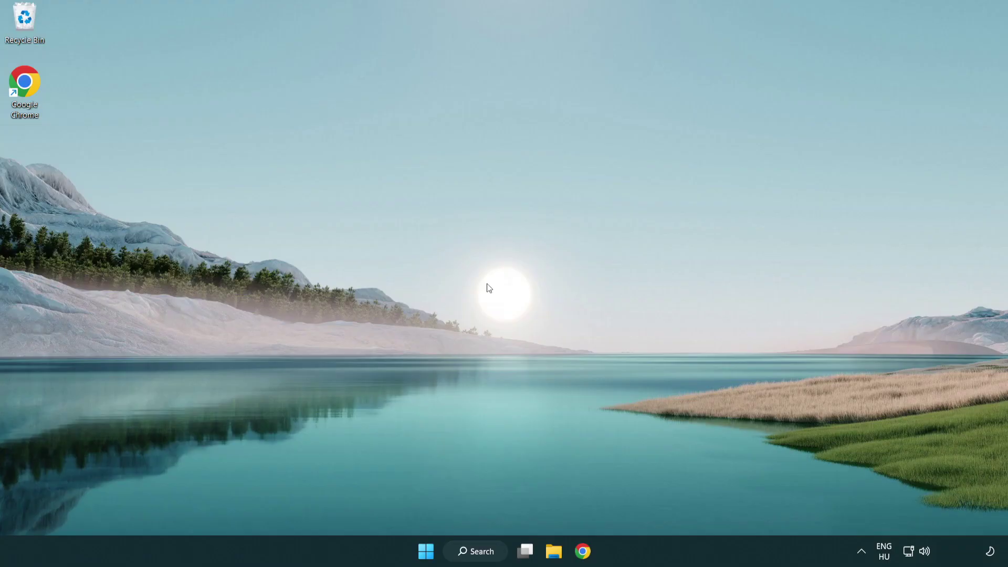
Download the DirectX End-User Runtime Web Installer and run dxwebsetup.exe.
left_click(583, 554)
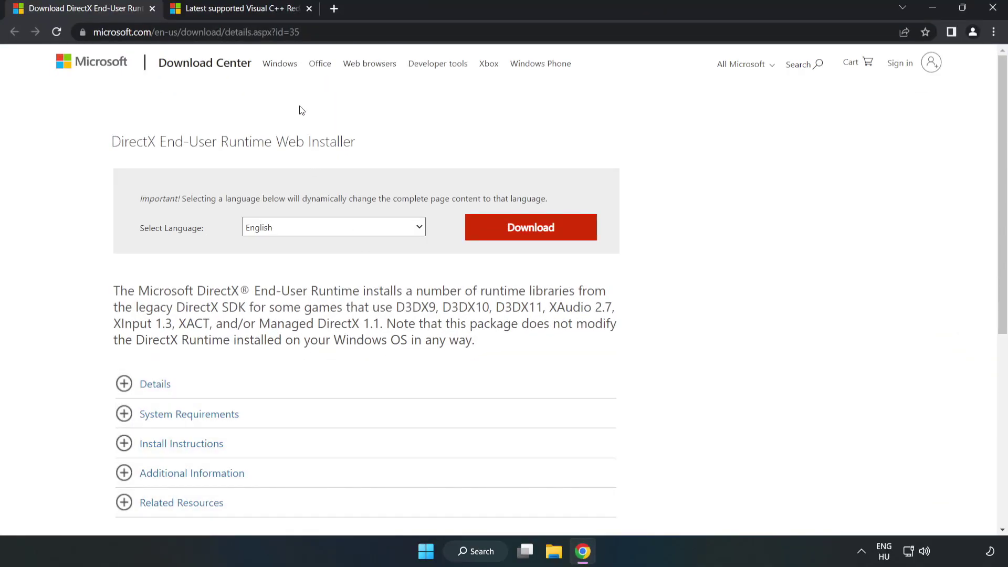
left_click_drag(327, 28, 302, 32)
left_click(410, 125)
left_click(537, 239)
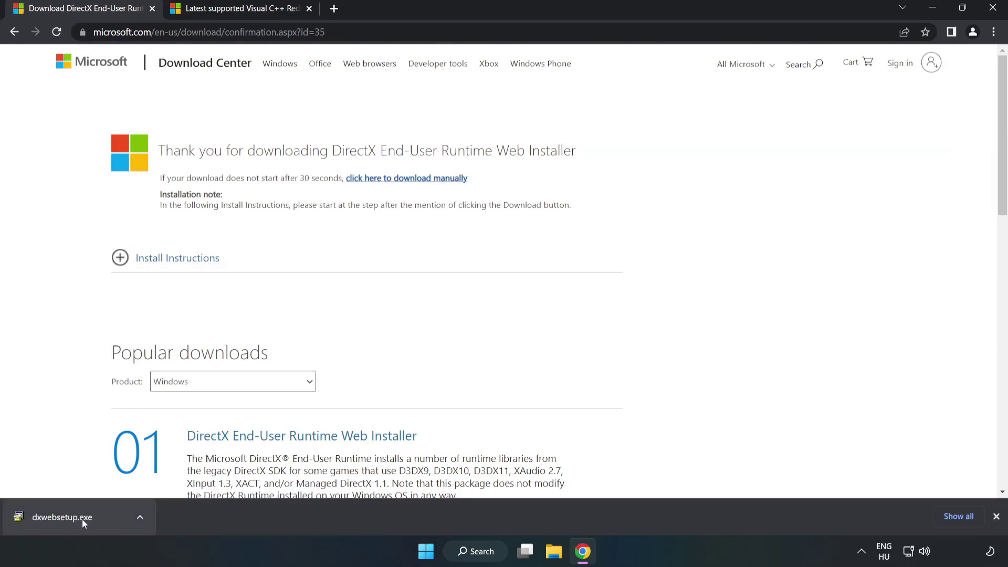
left_click(102, 520)
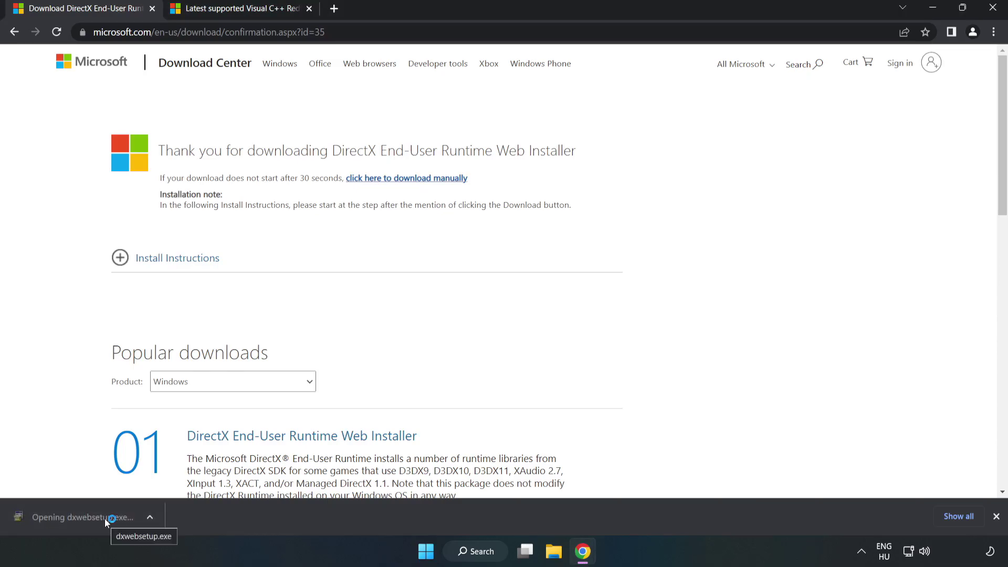
Accept the DirectX licence, decline the Bing Bar, and finish the setup.
left_click_drag(225, 103, 478, 151)
left_click_drag(649, 252, 649, 295)
left_click(464, 323)
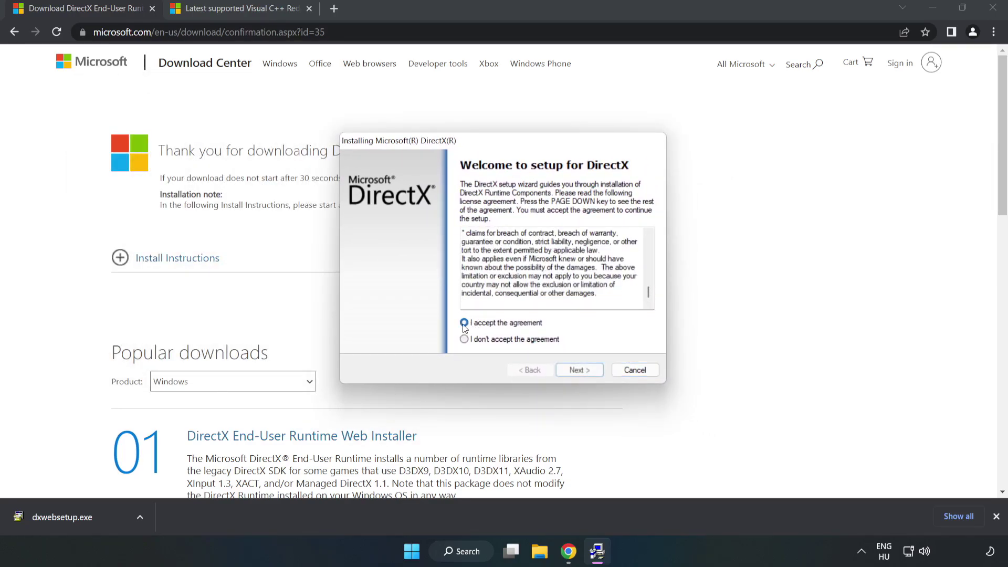
left_click(580, 370)
left_click(457, 278)
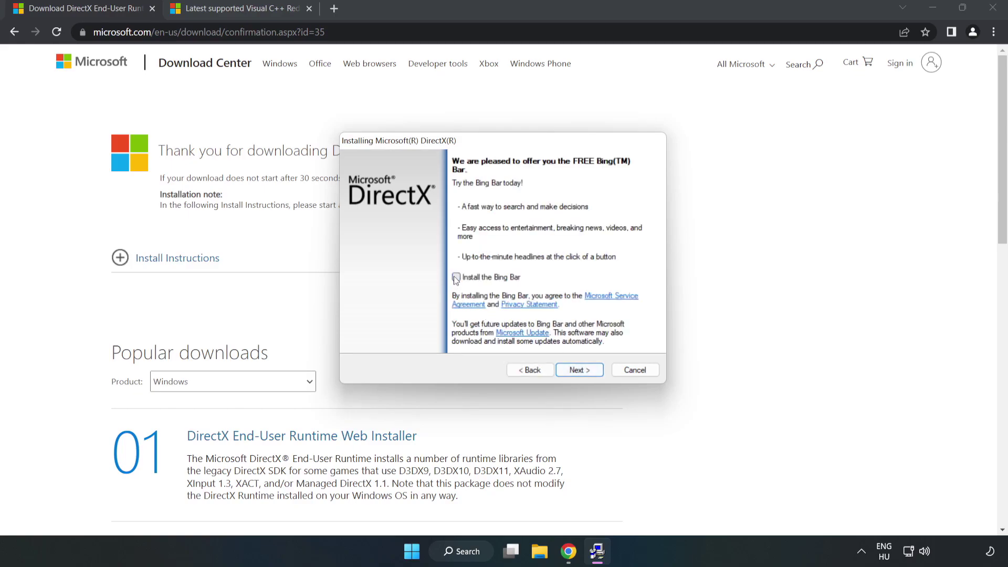
left_click(580, 371)
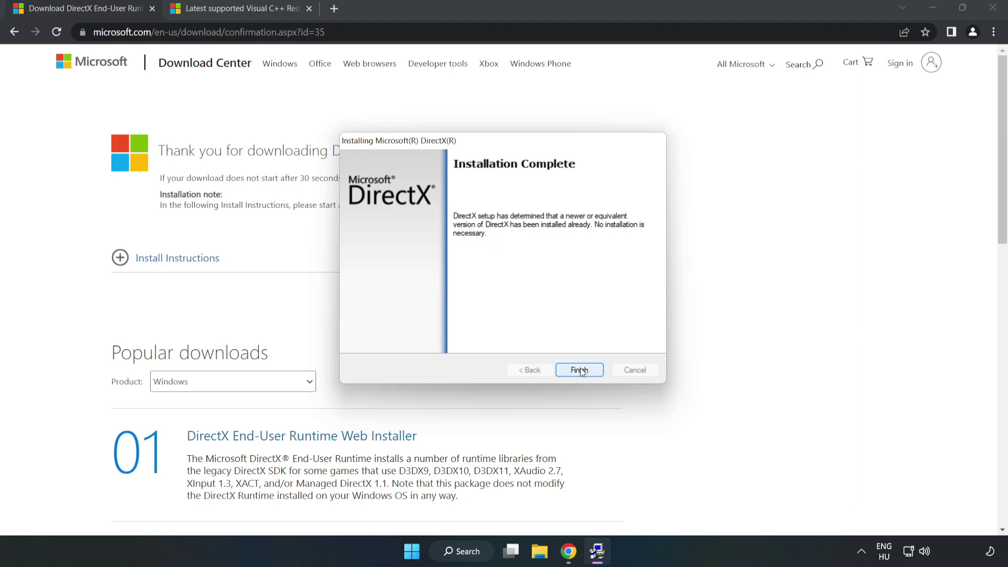
left_click(580, 370)
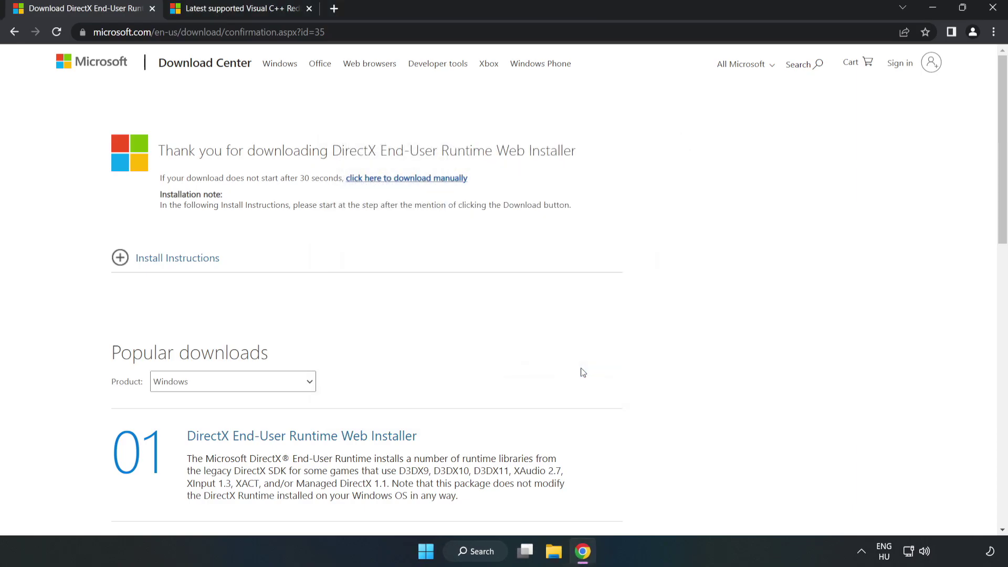
Close the DirectX tab and download the x64, x86 and ARM64 vc_redist installers, allowing multiple downloads.
left_click(151, 9)
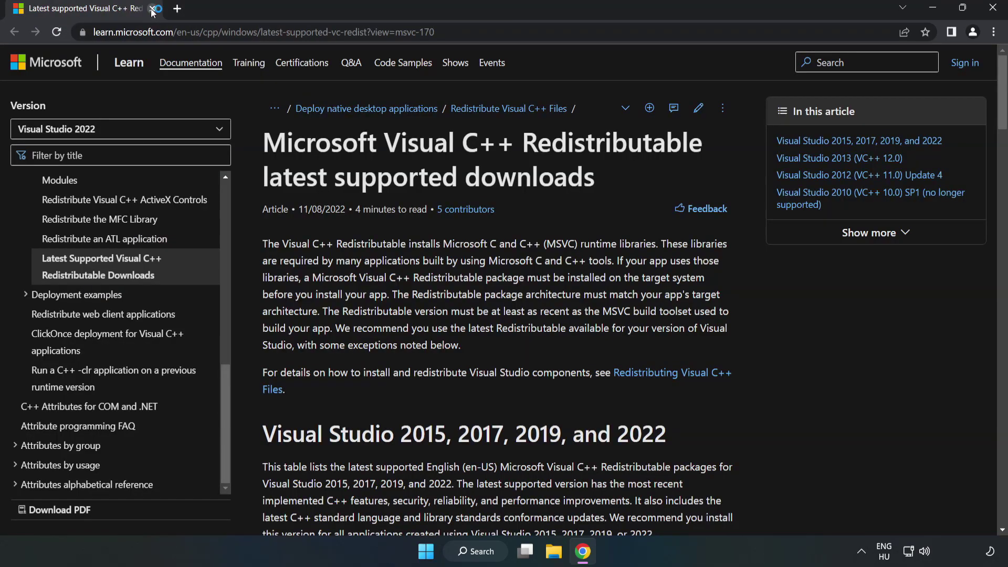
left_click(229, 26)
left_click(464, 32)
left_click(519, 171)
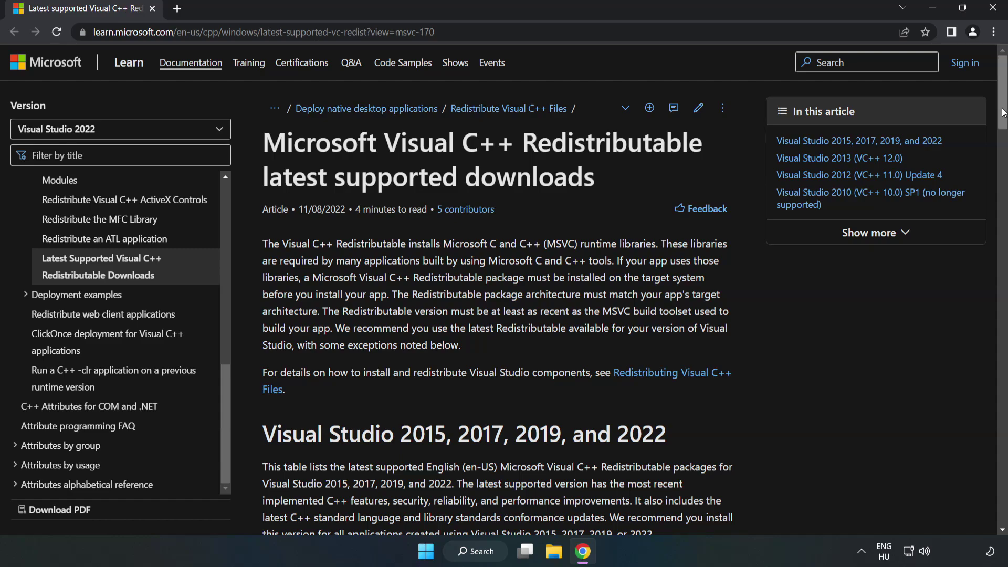
left_click_drag(1003, 119, 1003, 135)
scroll(1003, 135, "down", 4)
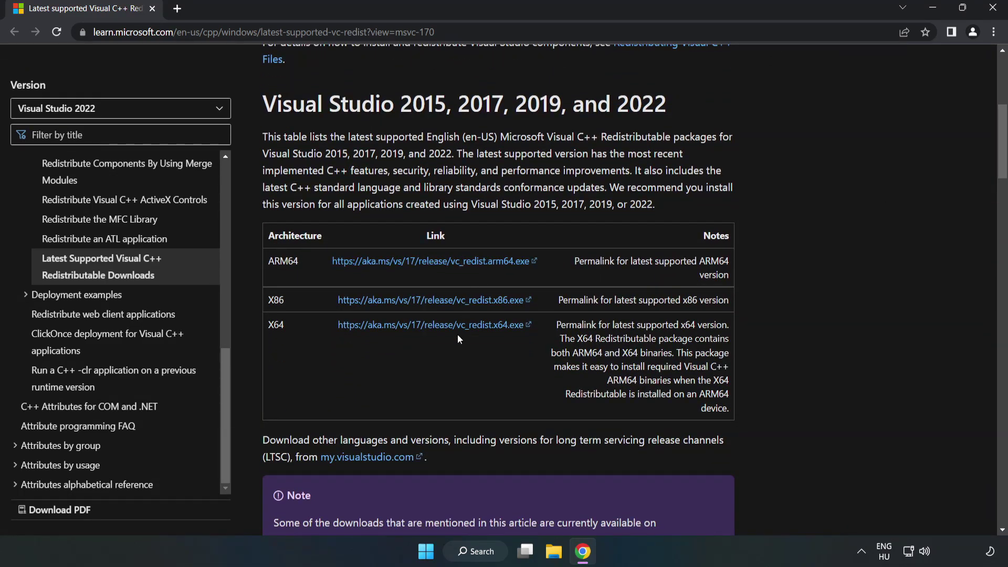
left_click(443, 304)
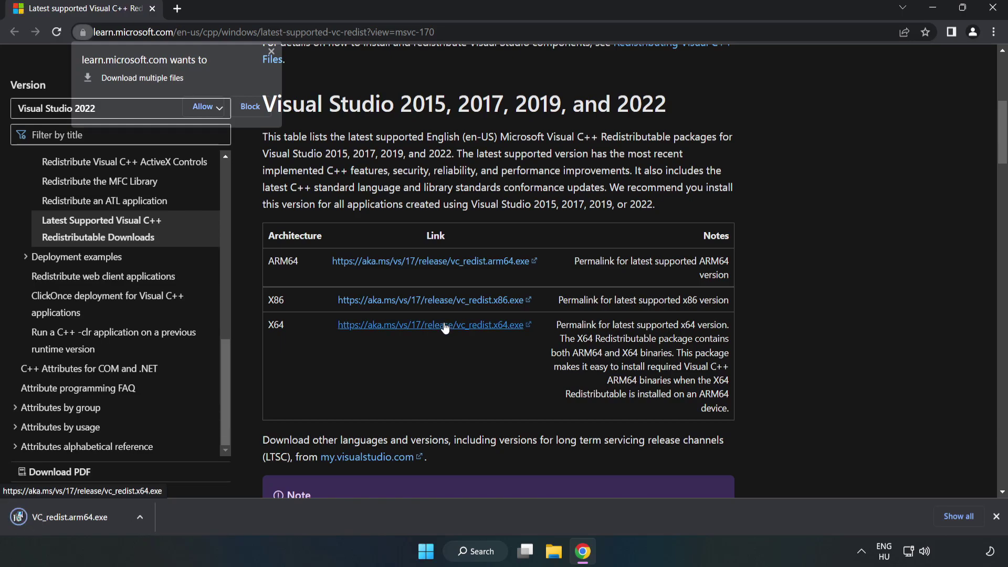
left_click(203, 107)
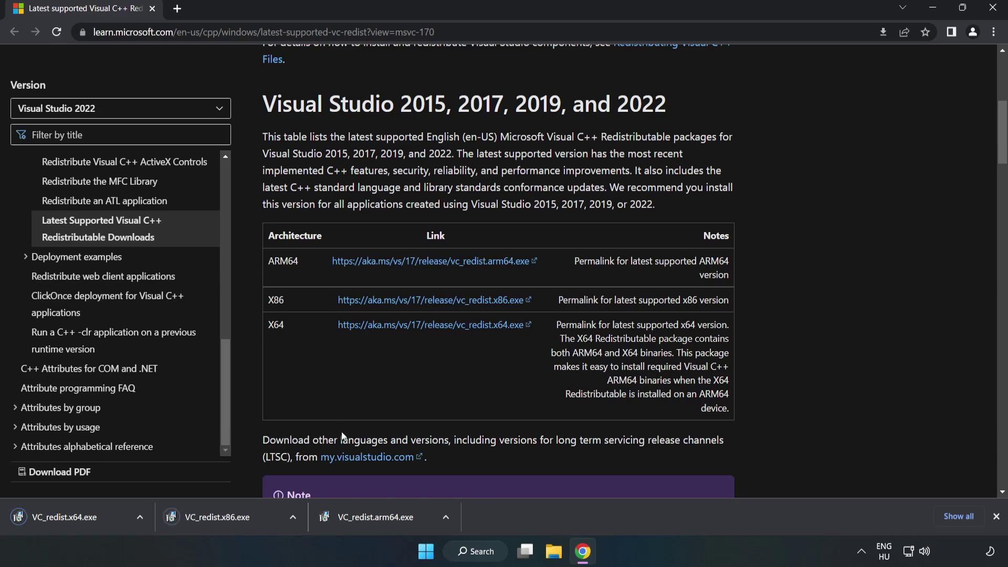
Run the ARM64 redistributable installer, accept its terms, and dismiss it after it fails as unsupported.
left_click(386, 521)
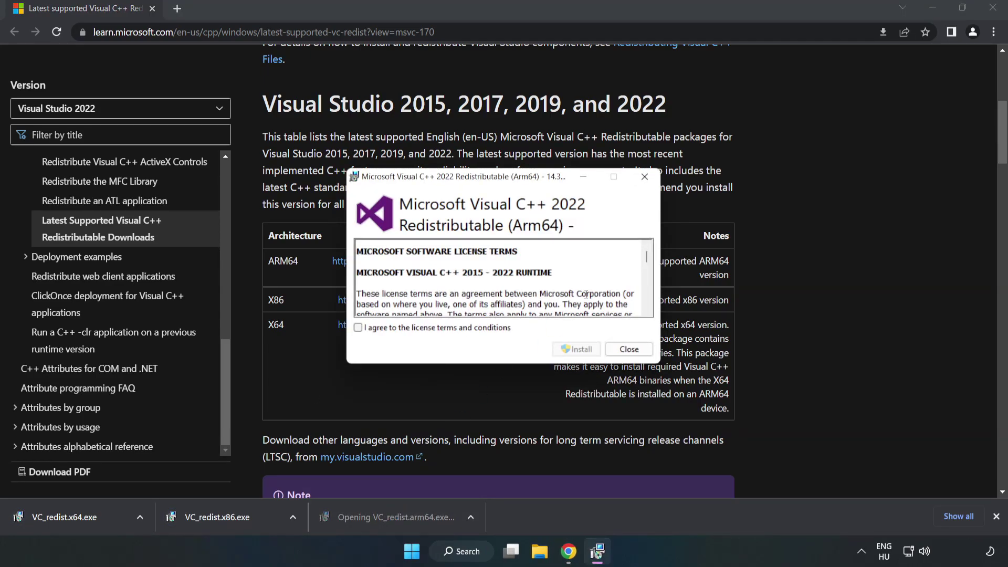
left_click_drag(645, 259, 646, 310)
left_click(445, 328)
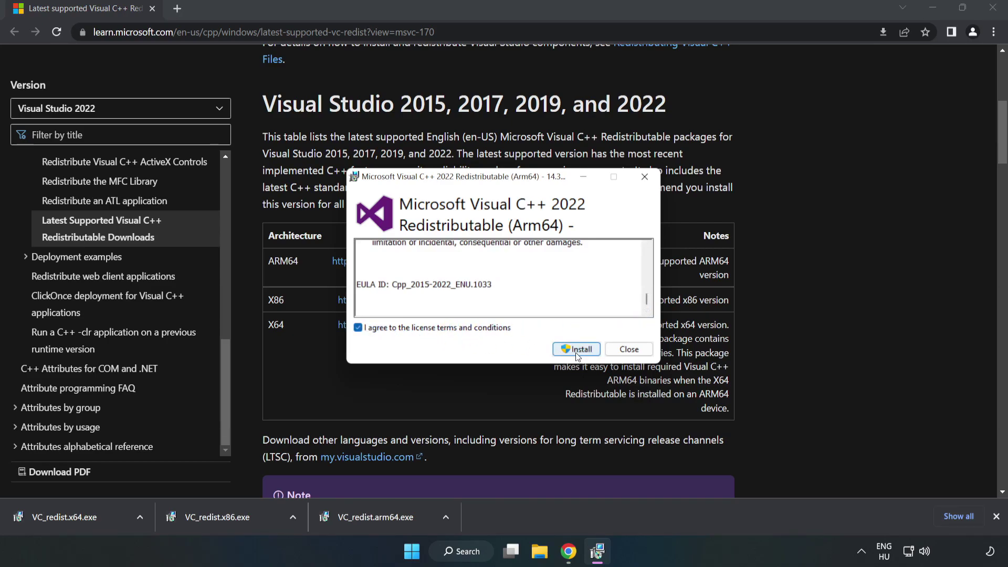
left_click(578, 349)
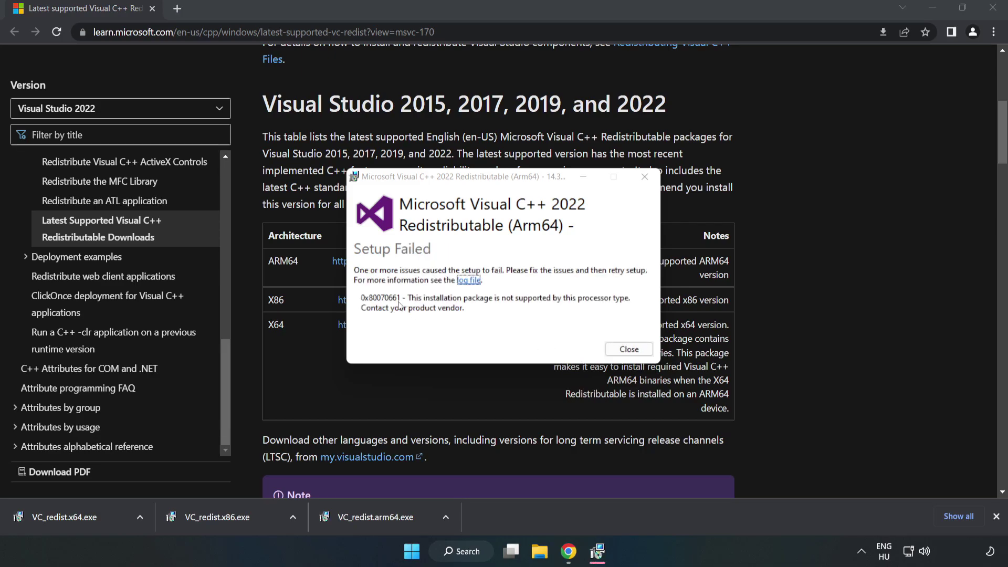
left_click(629, 349)
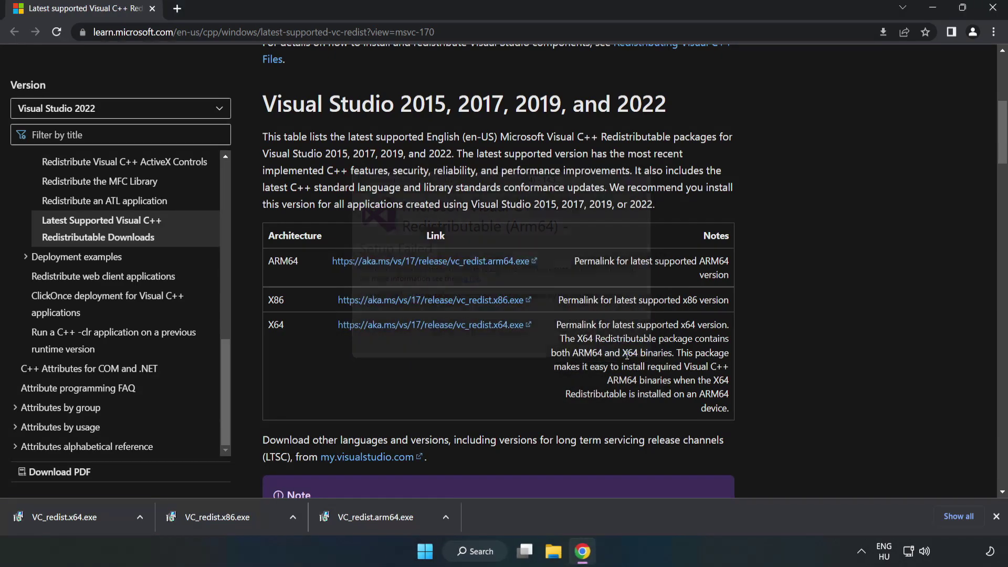
Install VC_redist.x86.exe then VC_redist.x64.exe (14.34.31931), closing each after success.
left_click(241, 518)
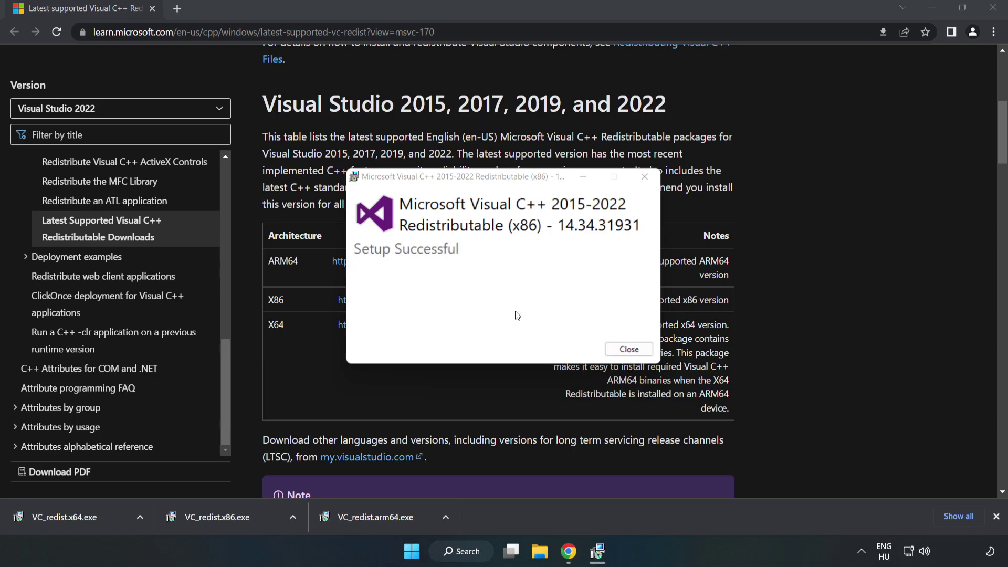
left_click(629, 349)
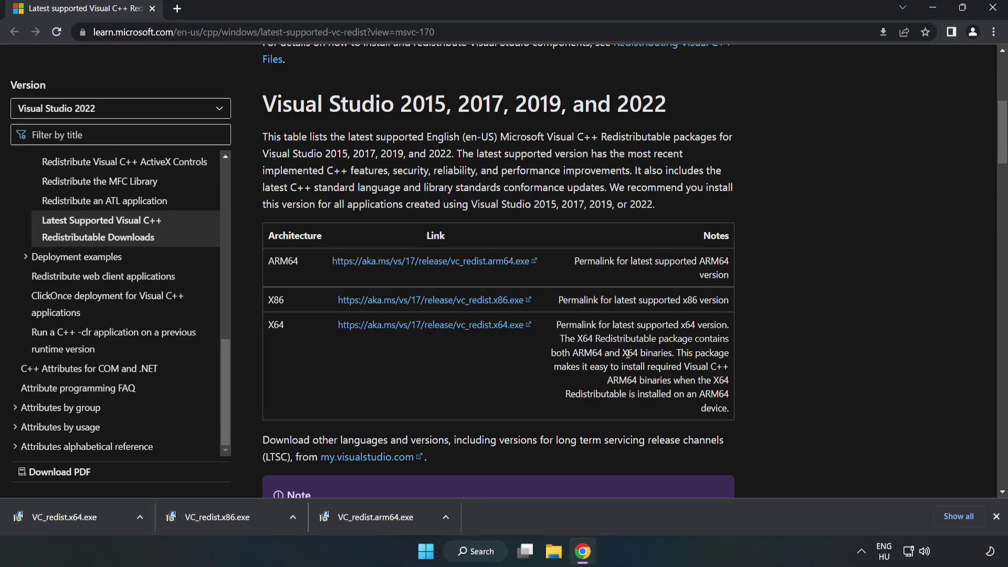
left_click(55, 516)
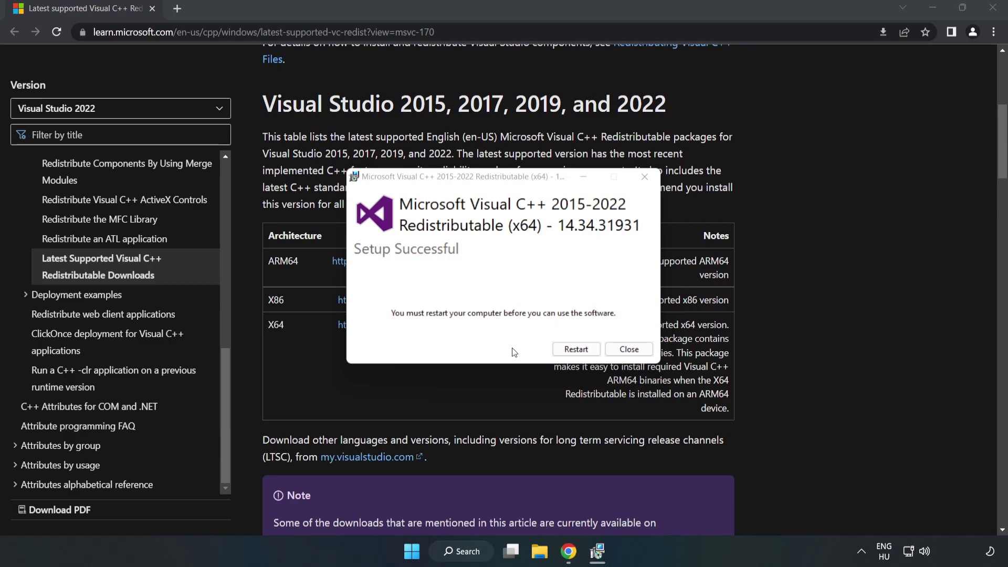
left_click(629, 350)
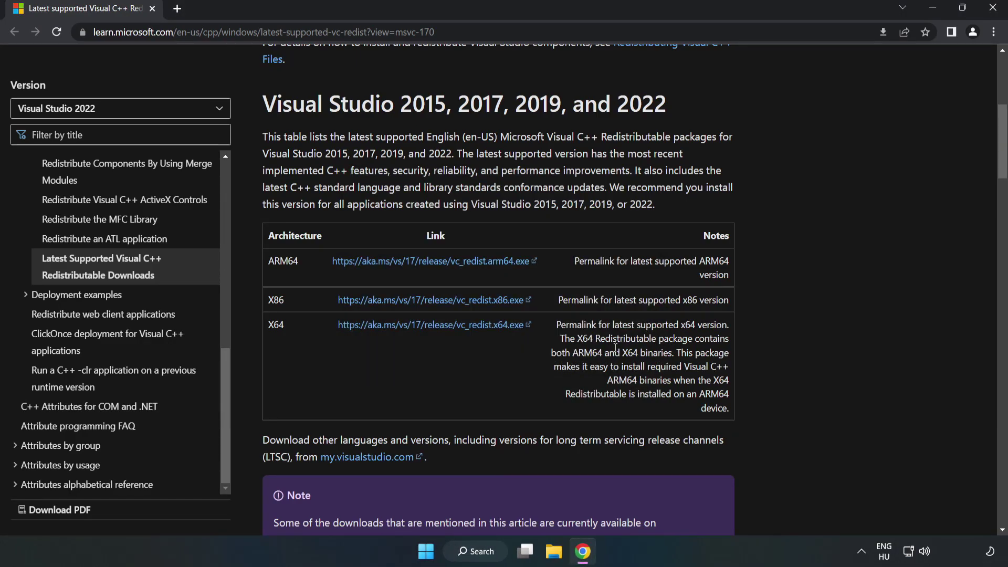
Close Chrome and bring up the Start menu power options to restart.
left_click(994, 9)
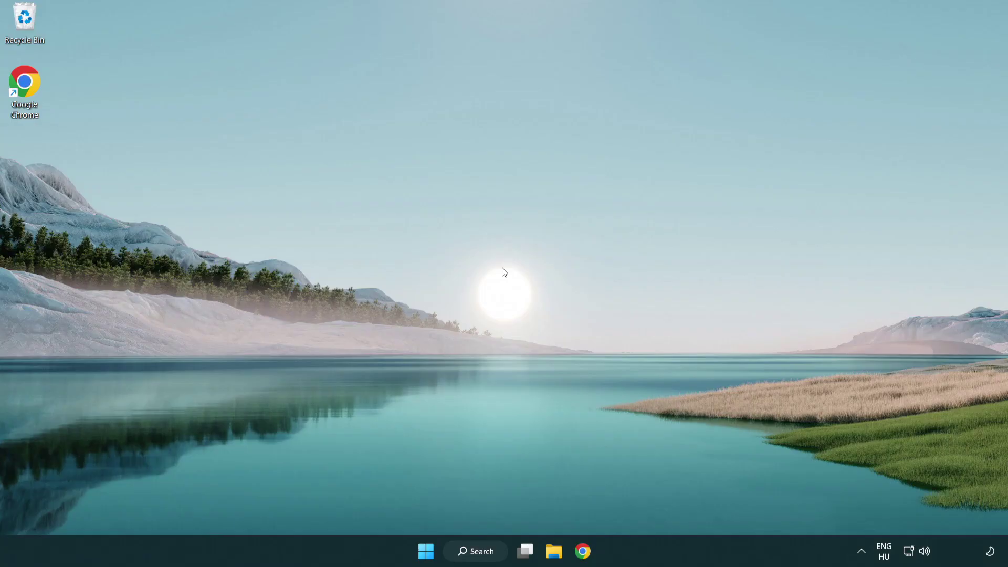
left_click(425, 551)
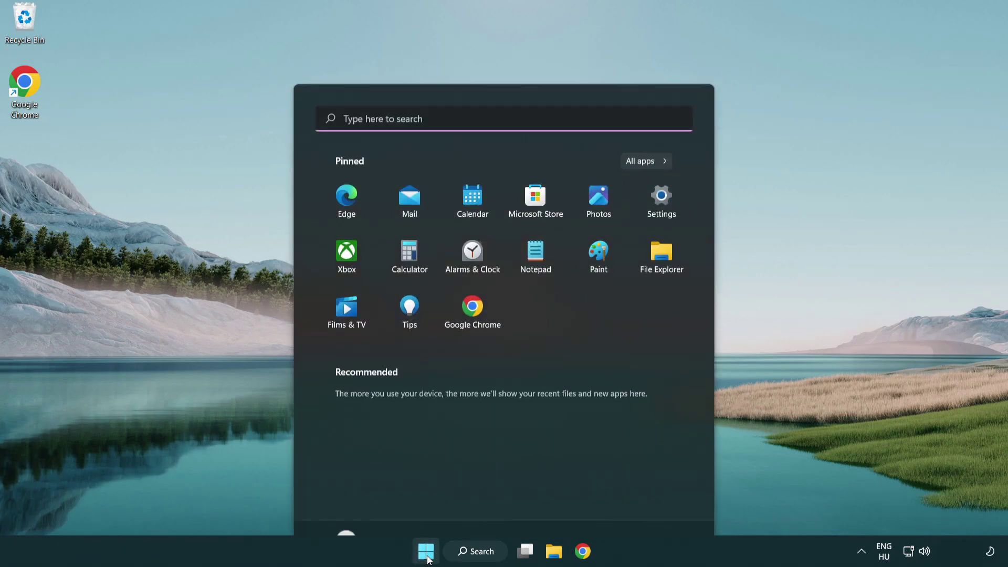
left_click(674, 512)
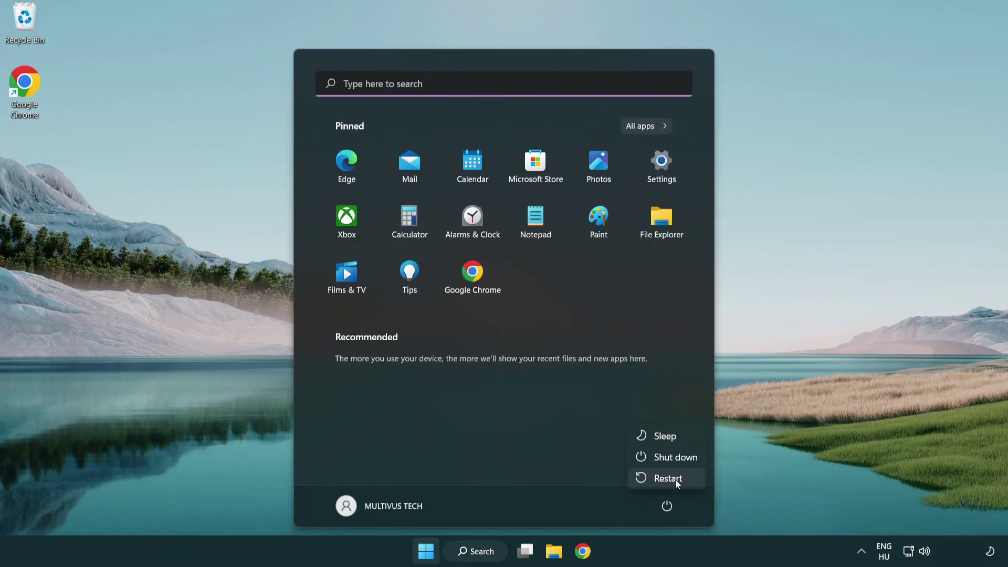